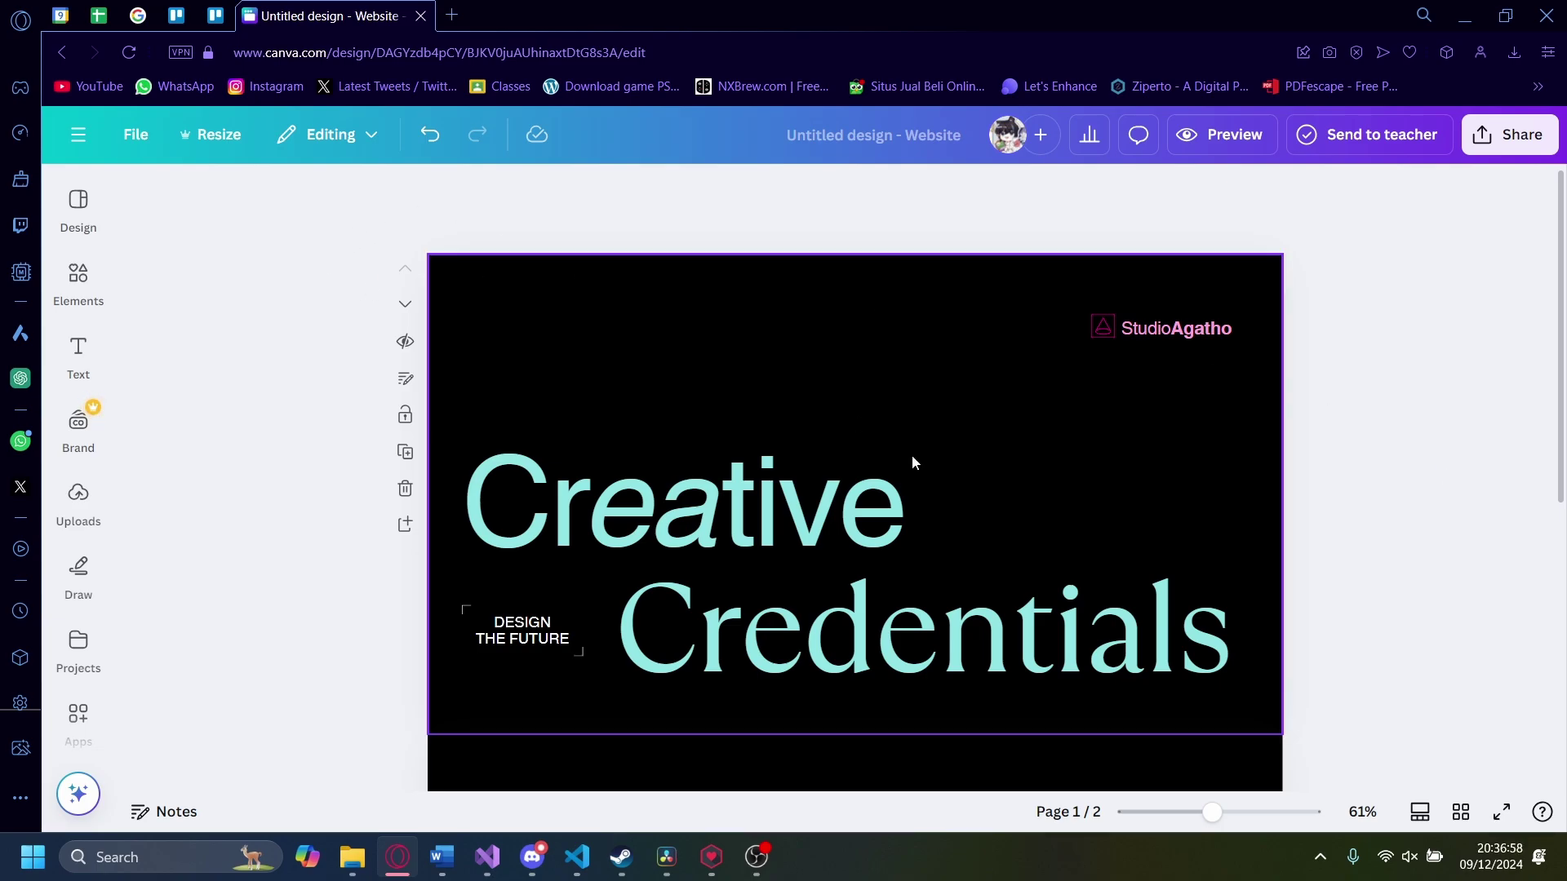
Step: Look over the Resize options and the Creative Credentials template details, then close the side panel
scroll(820, 388, down, 5)
scroll(958, 431, up, 5)
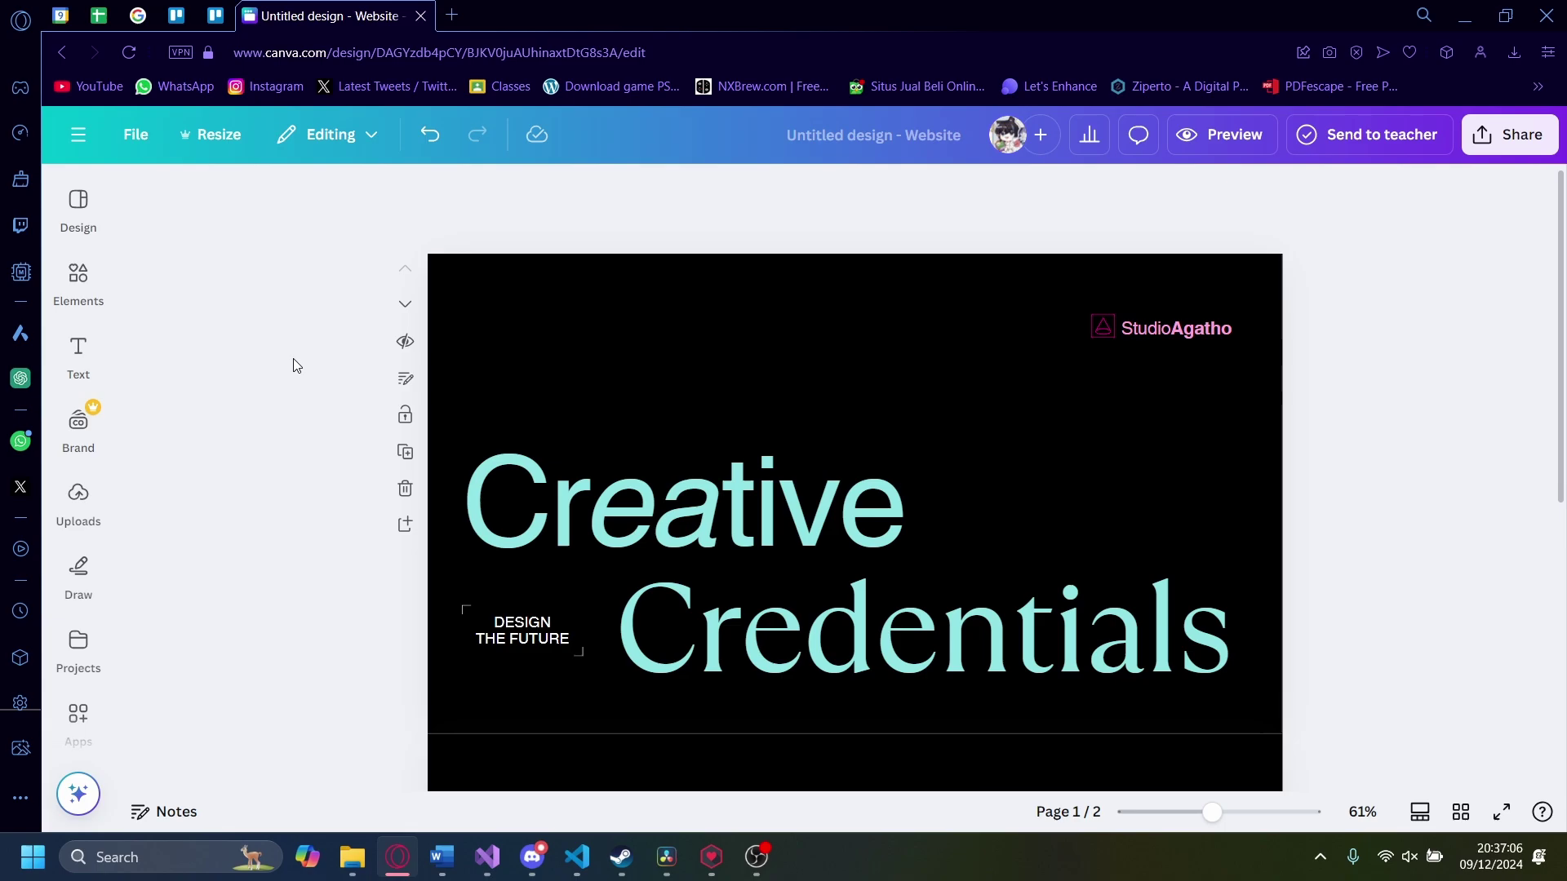
click(196, 132)
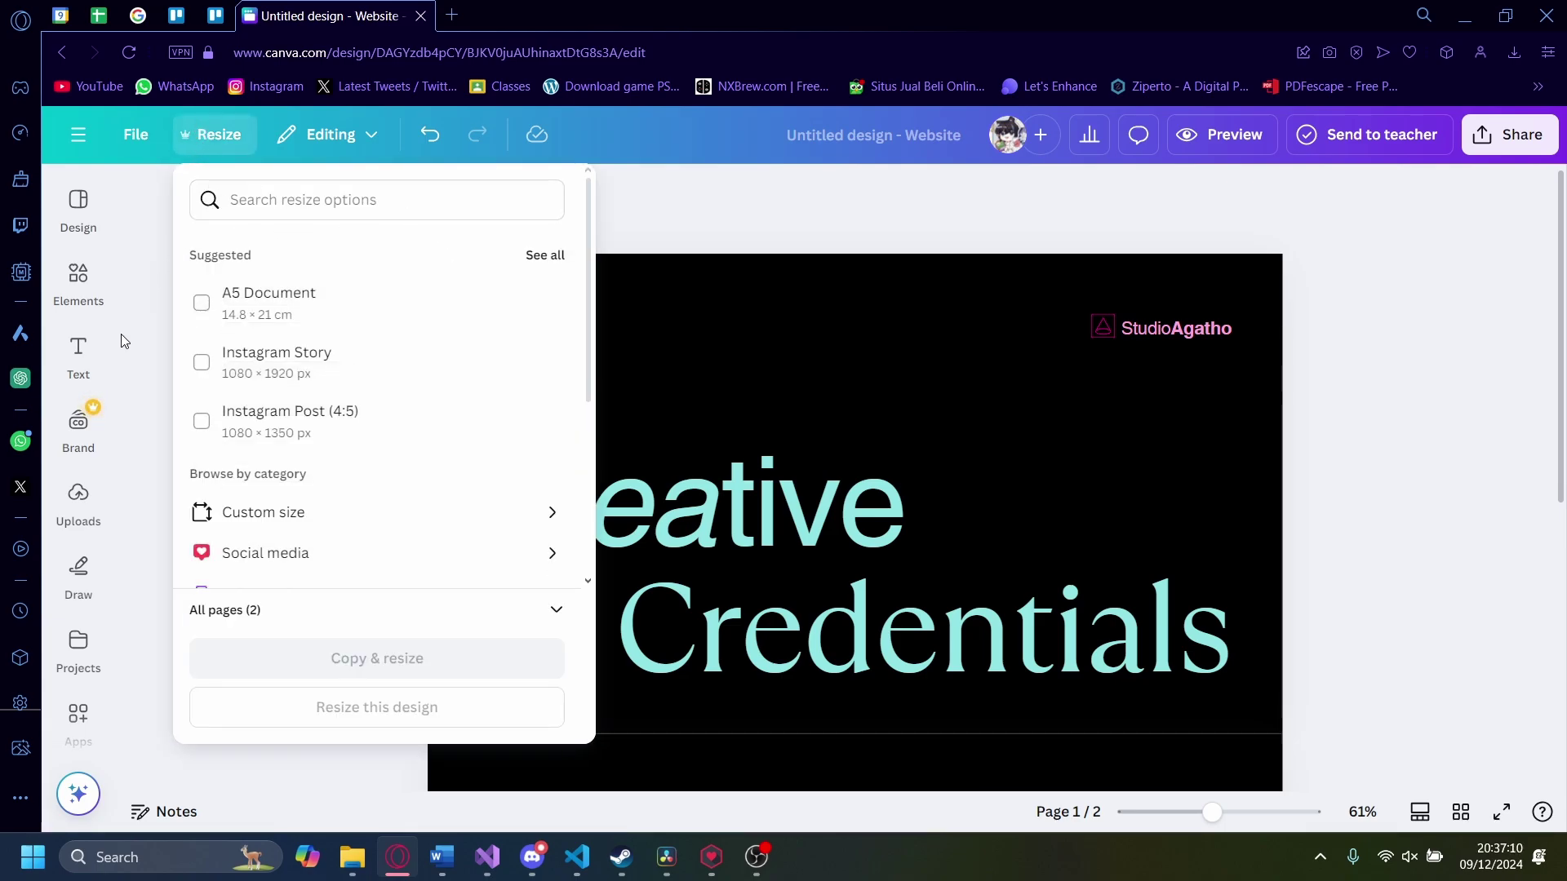
scroll(468, 406, down, 4)
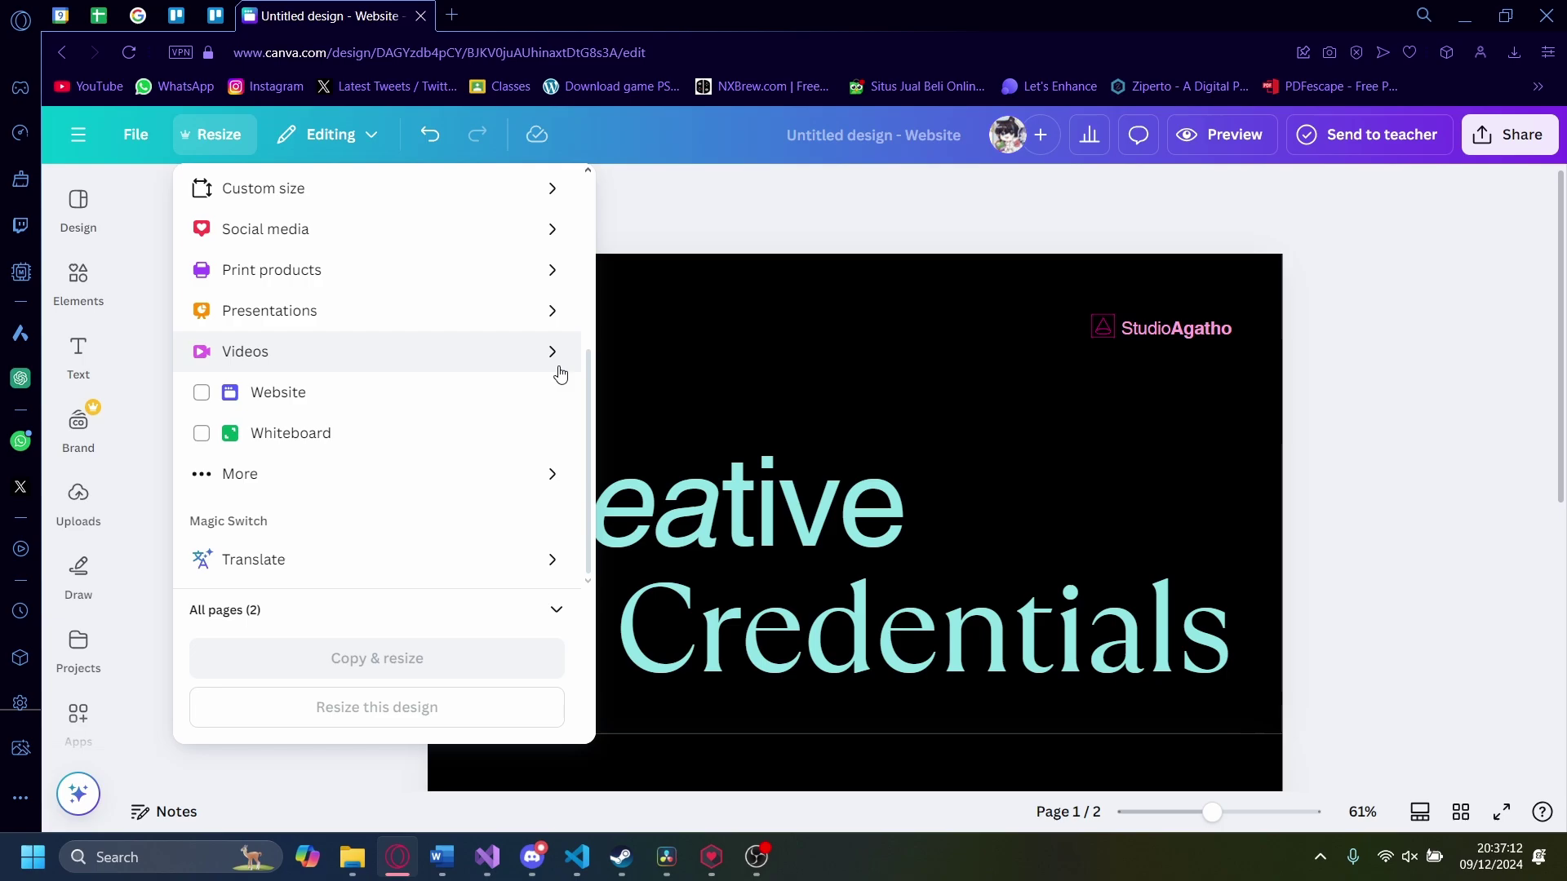
scroll(507, 413, up, 4)
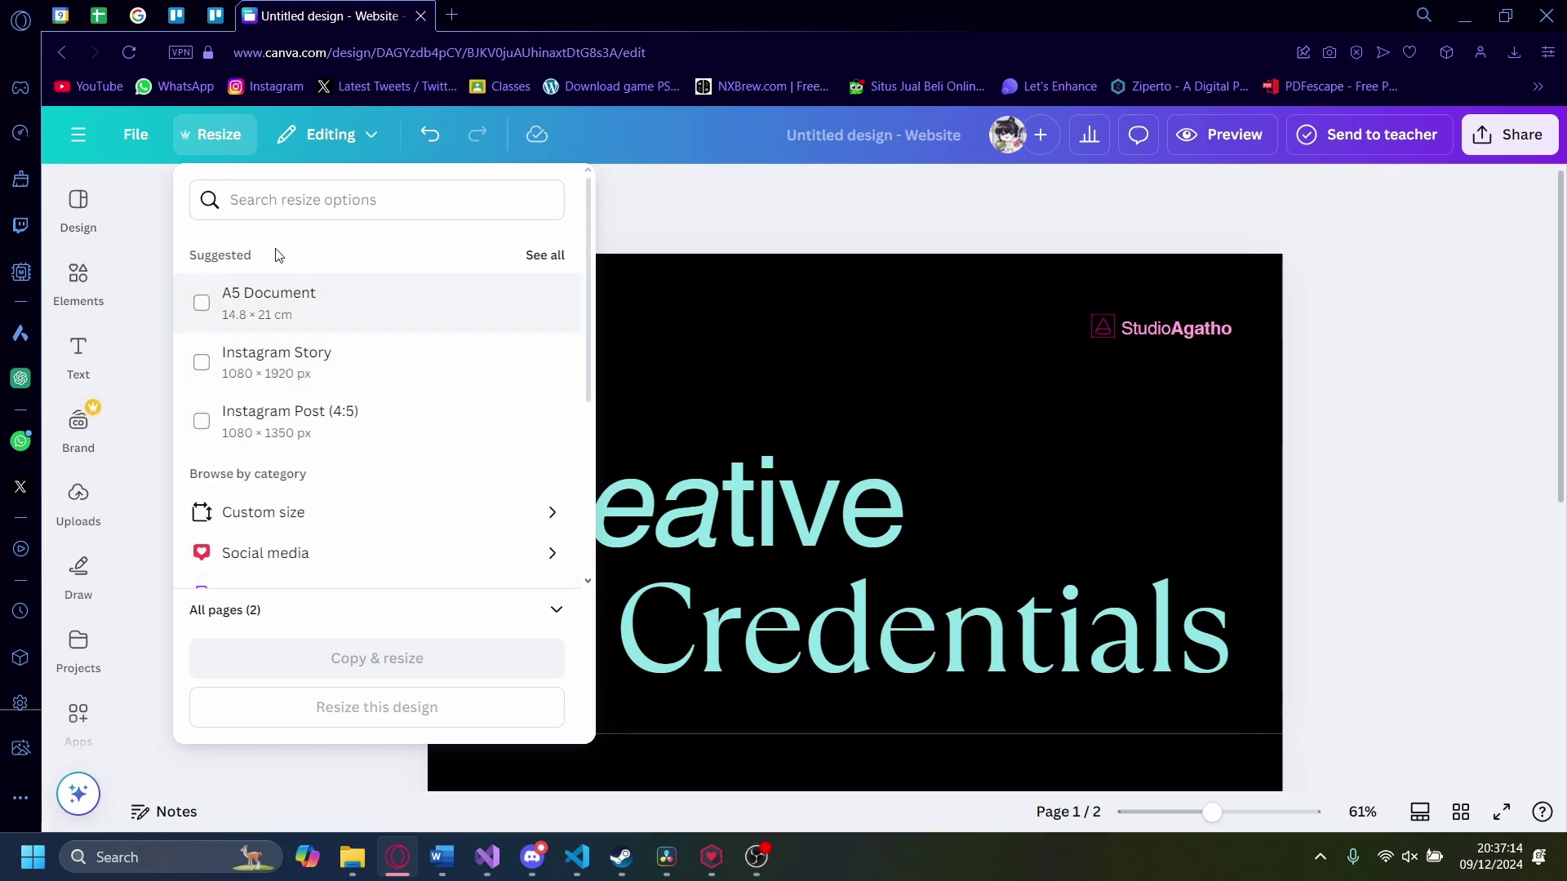
click(193, 135)
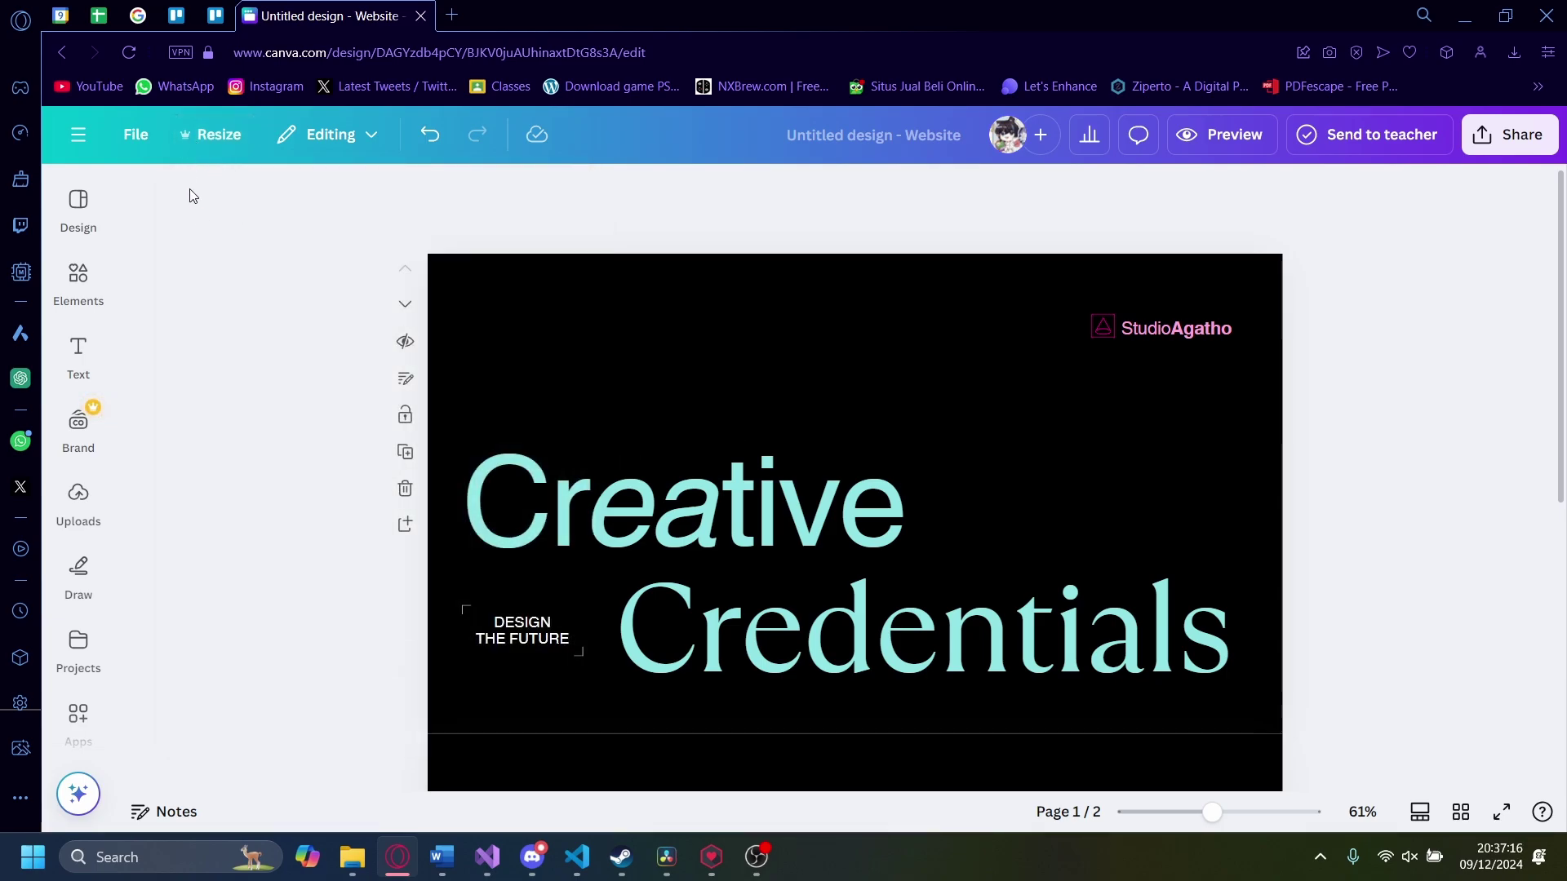
scroll(464, 395, down, 6)
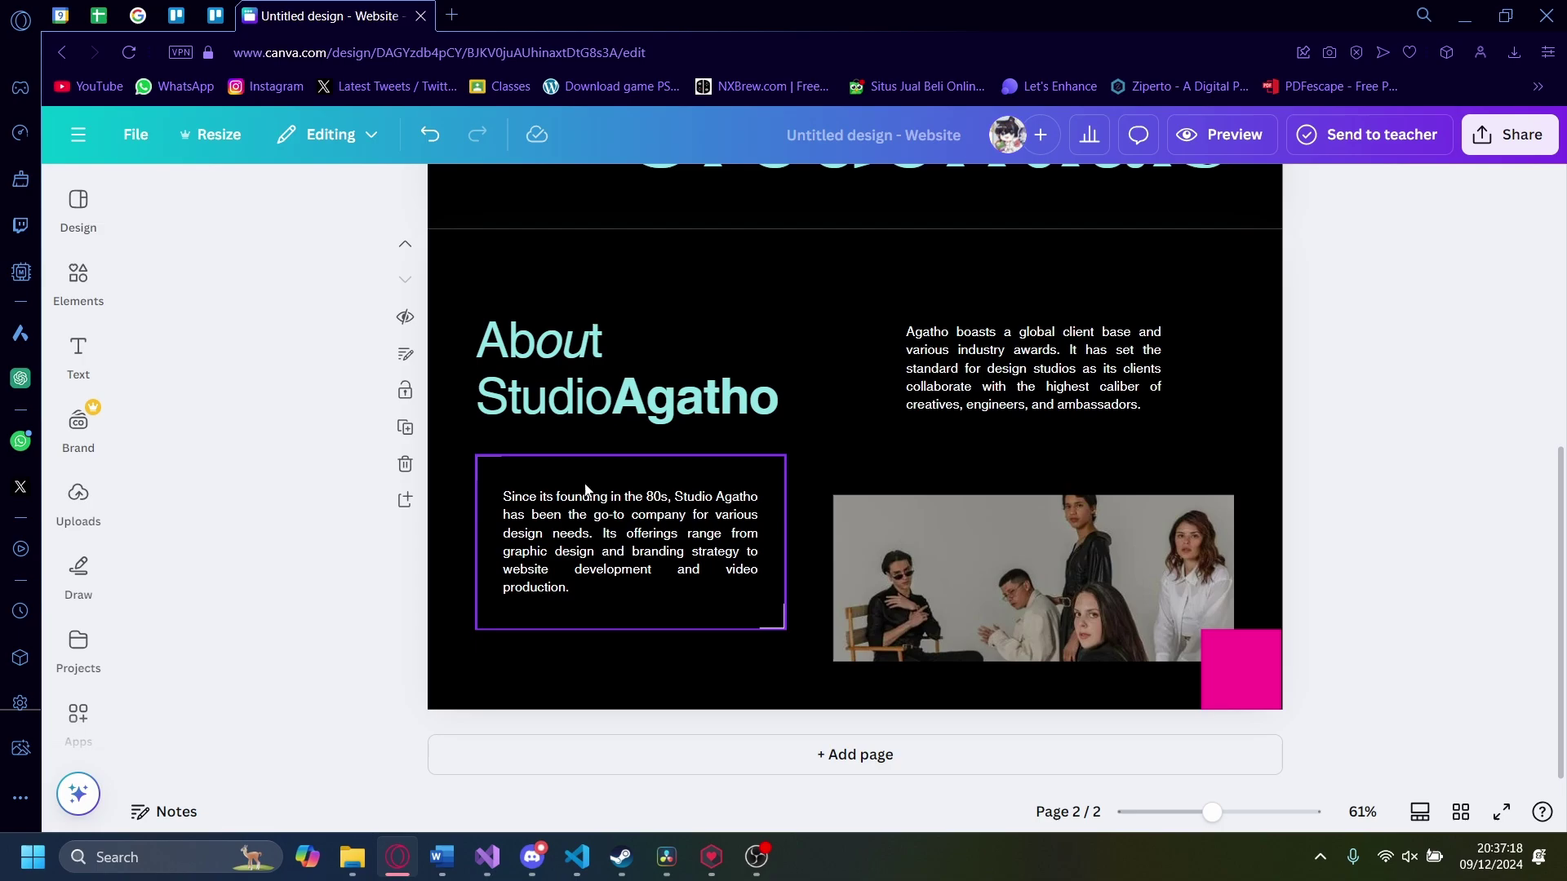
scroll(585, 489, up, 6)
click(78, 204)
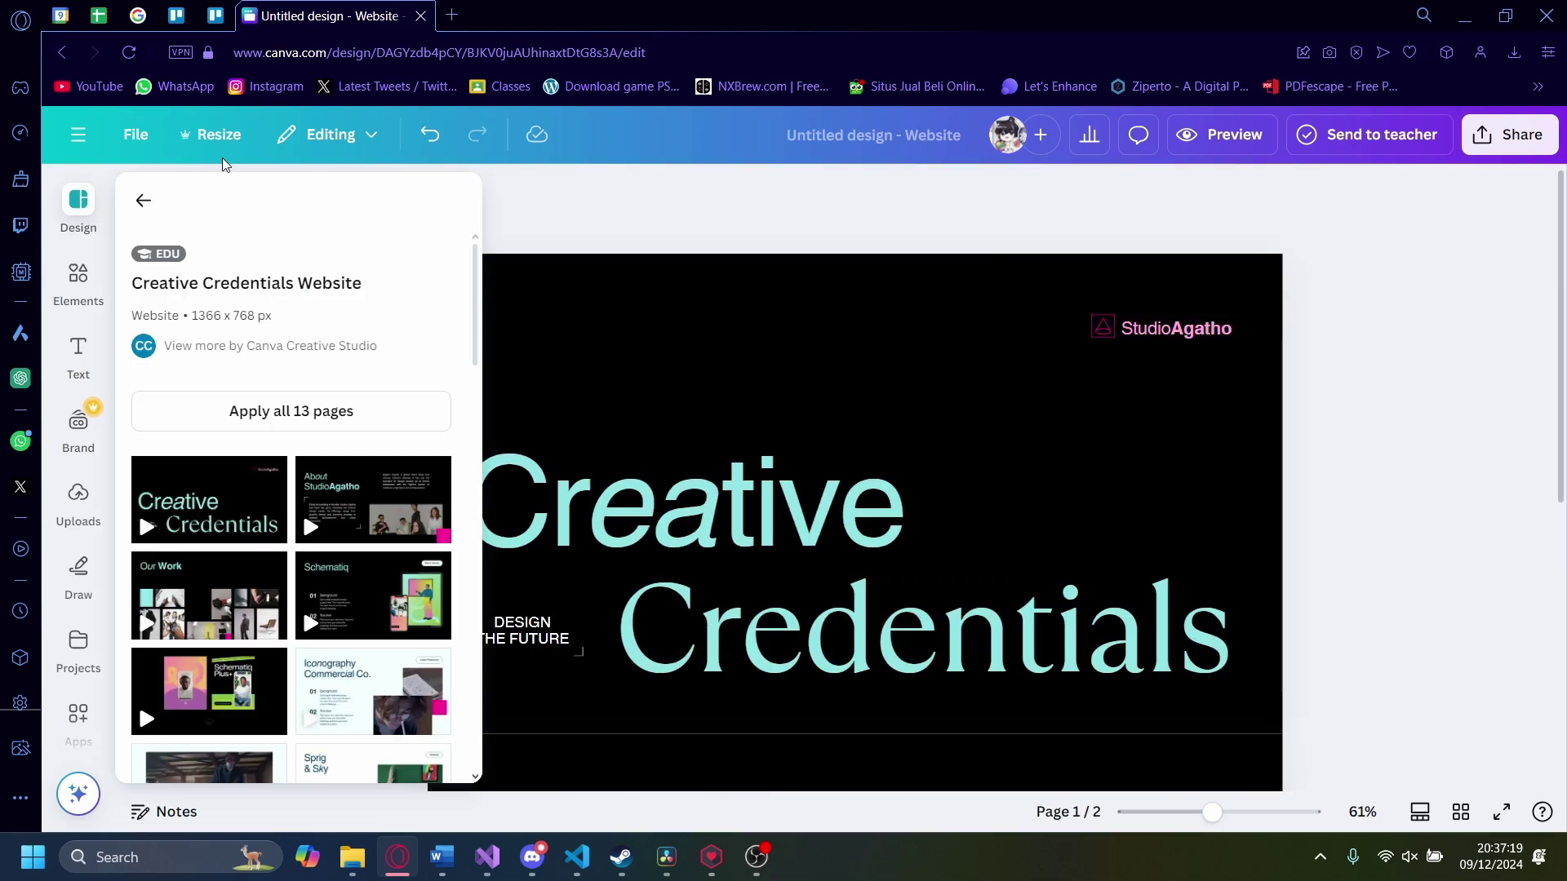
click(143, 200)
click(529, 235)
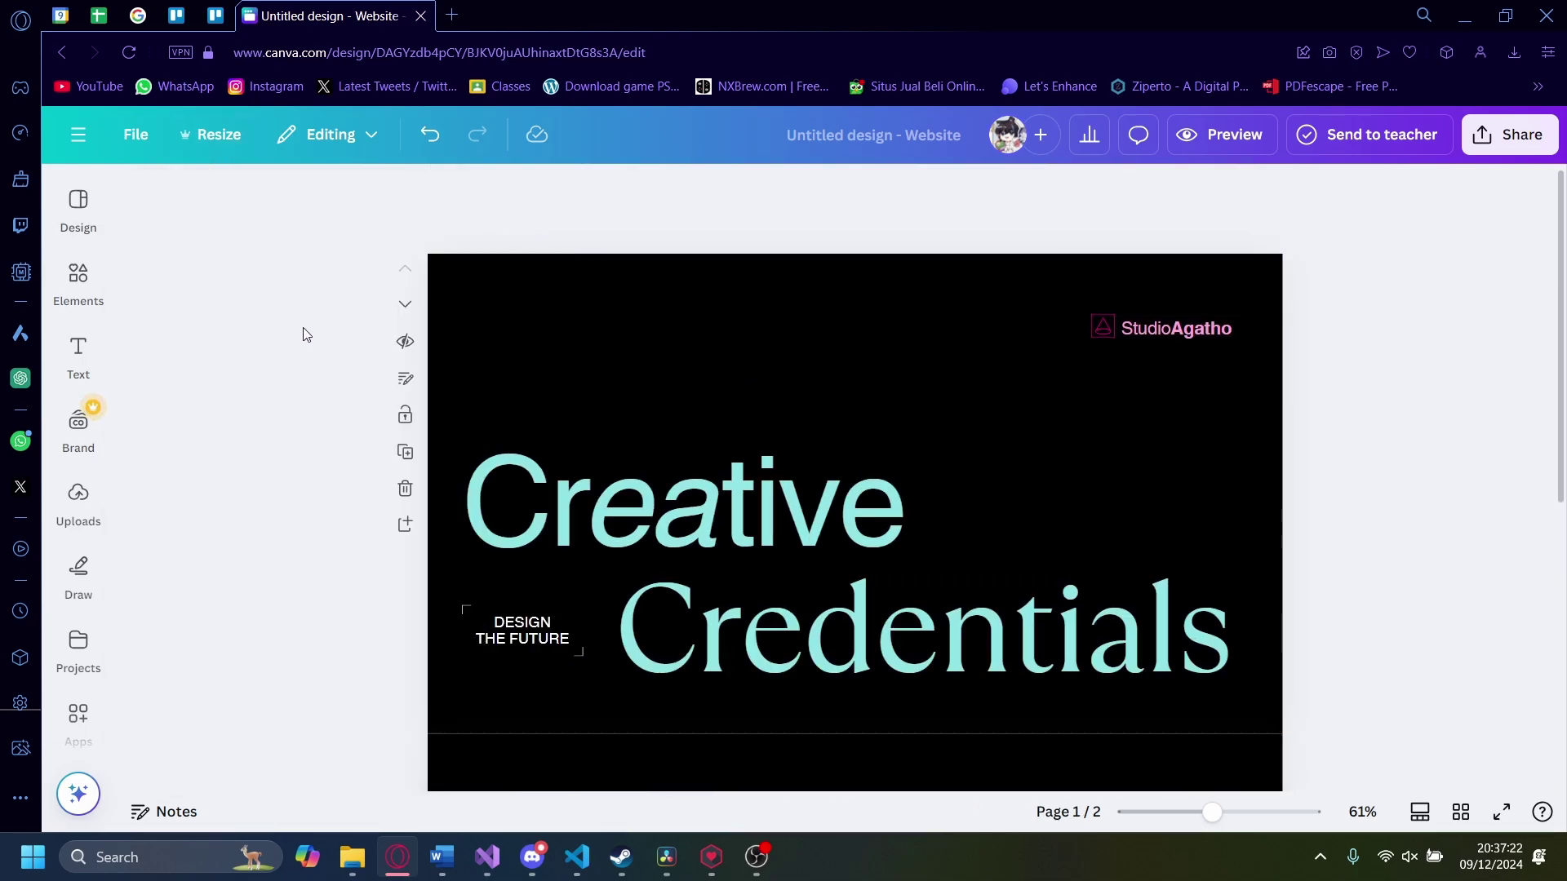
scroll(914, 502, down, 5)
scroll(915, 504, up, 5)
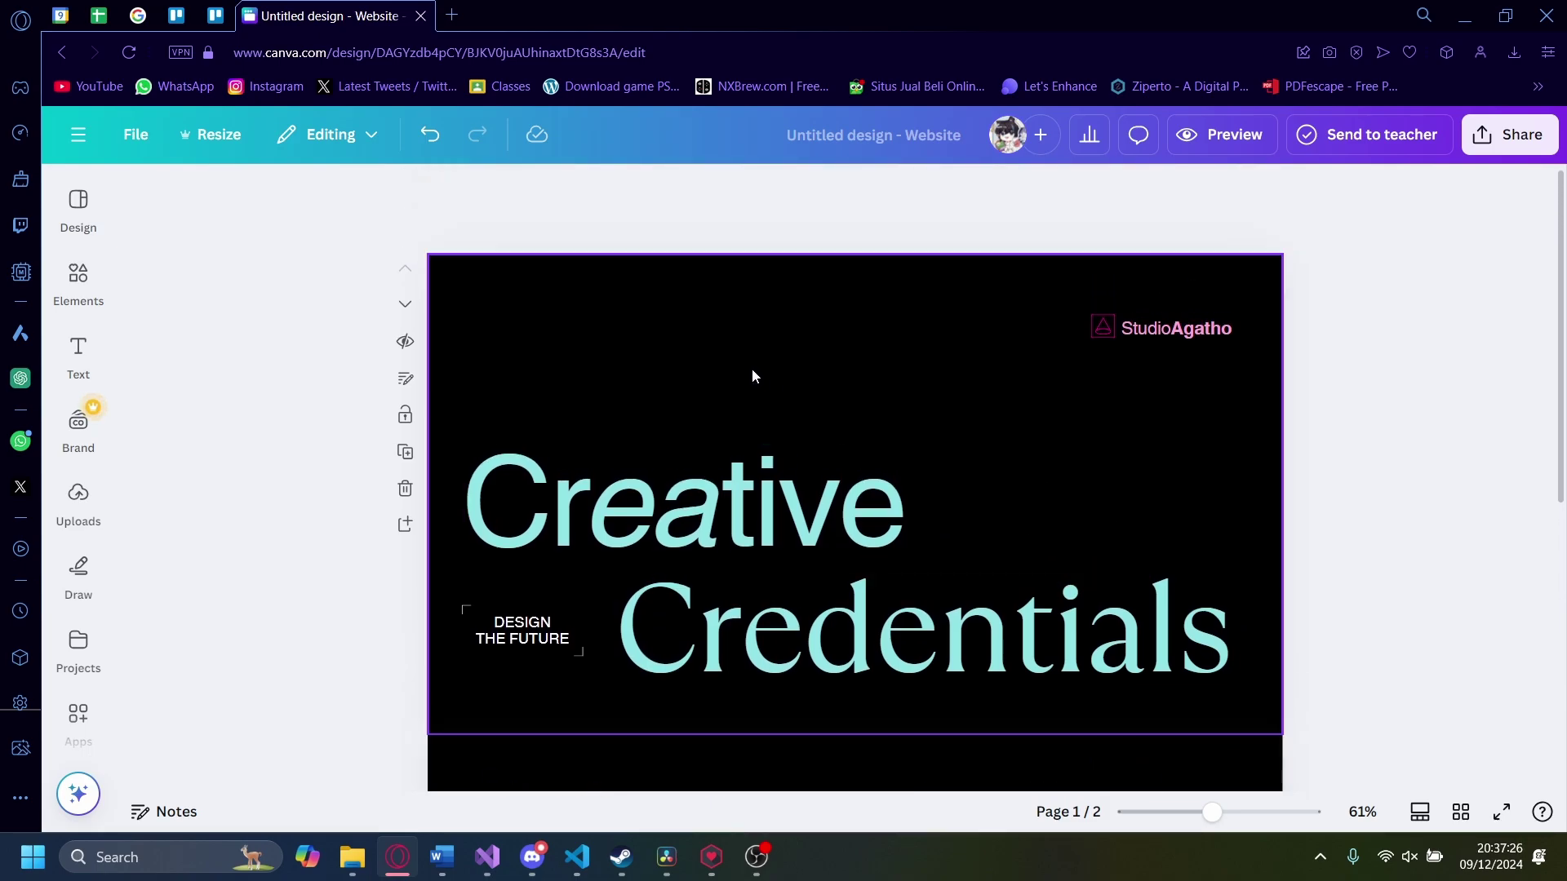
scroll(1052, 376, down, 2)
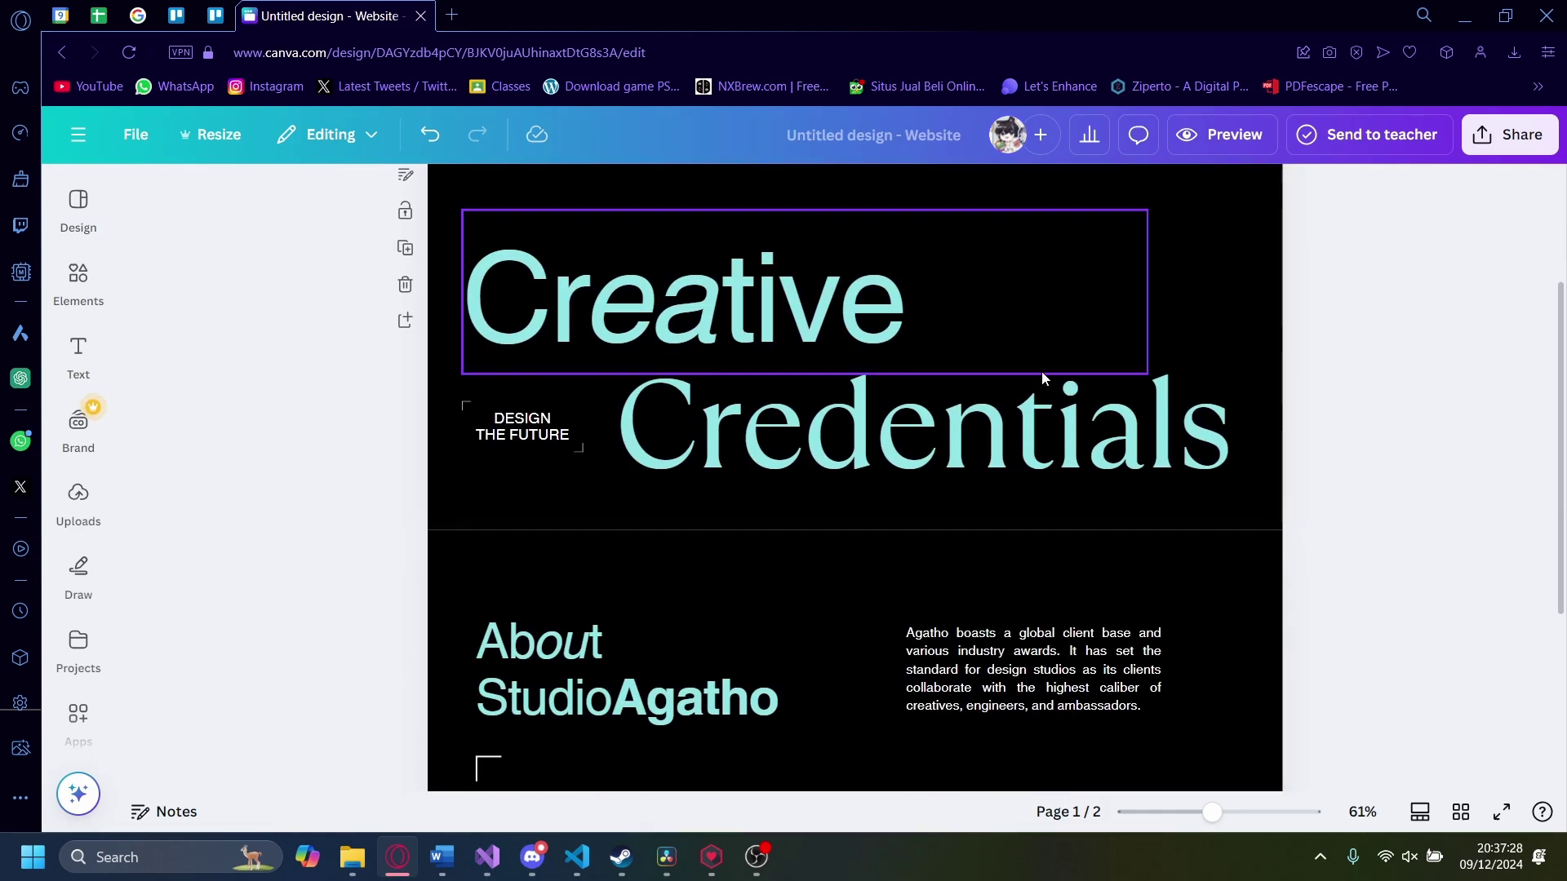
Step: Choose A5 Document (14.8 × 21 cm) from the full list of resize sizes
click(213, 151)
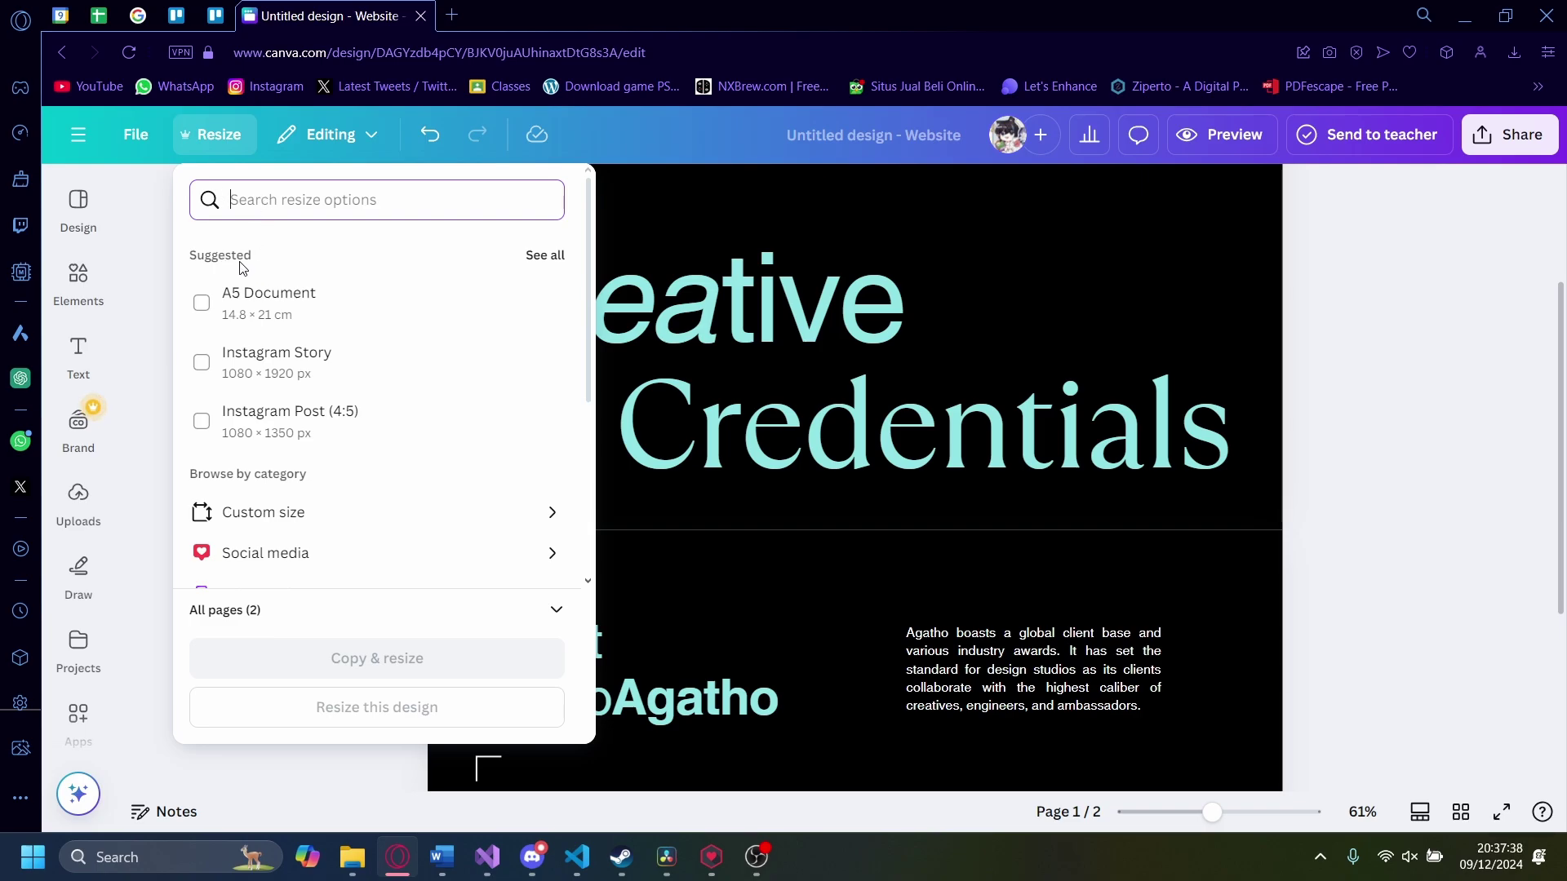
scroll(241, 272, down, 3)
scroll(261, 368, down, 2)
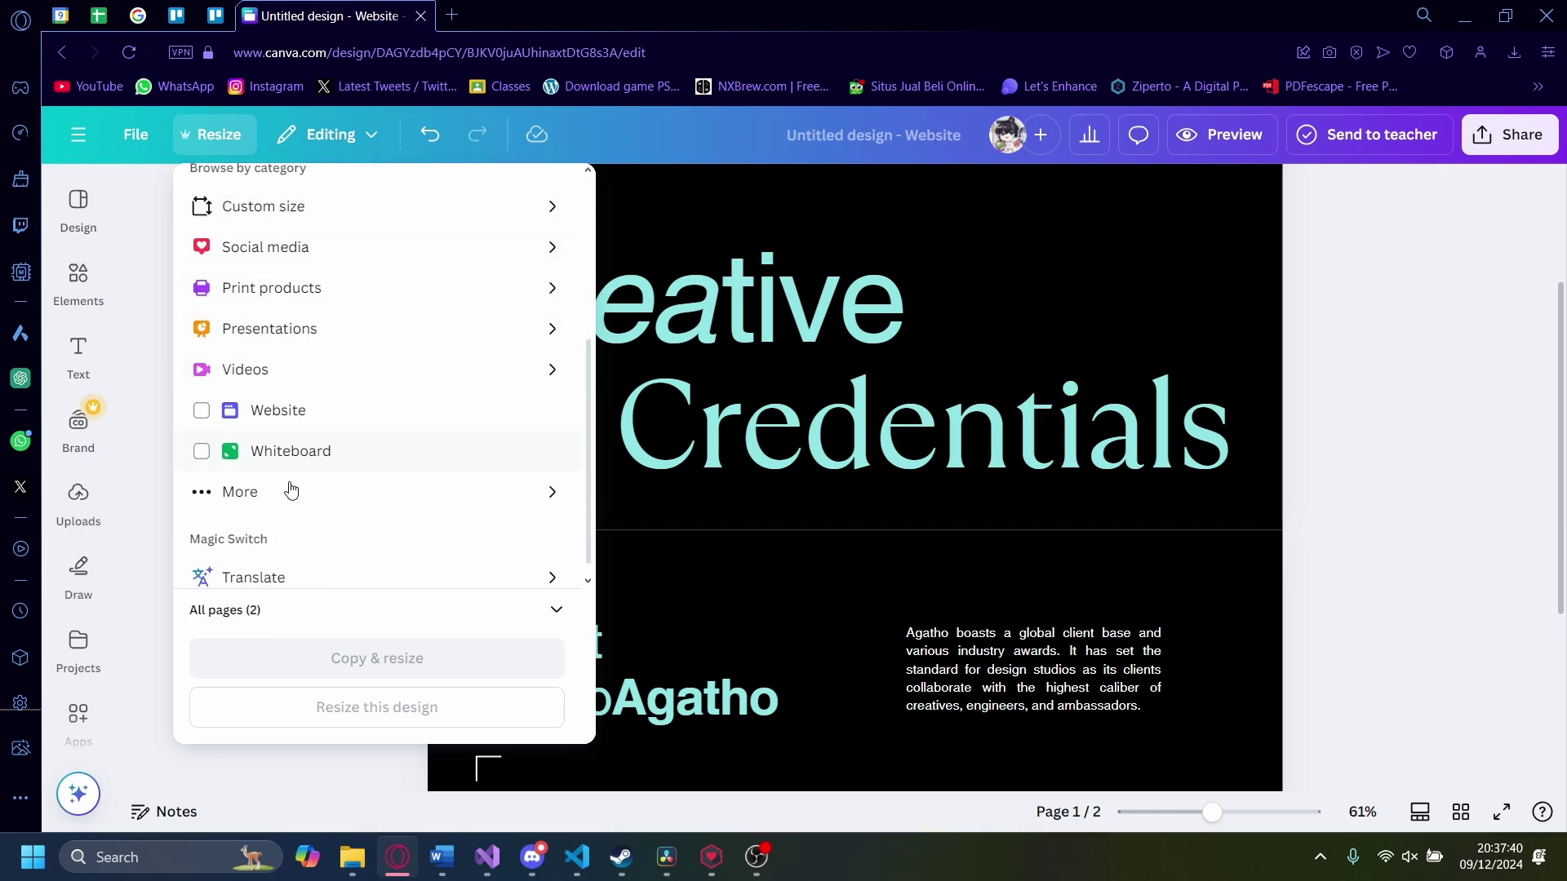
scroll(237, 367, up, 5)
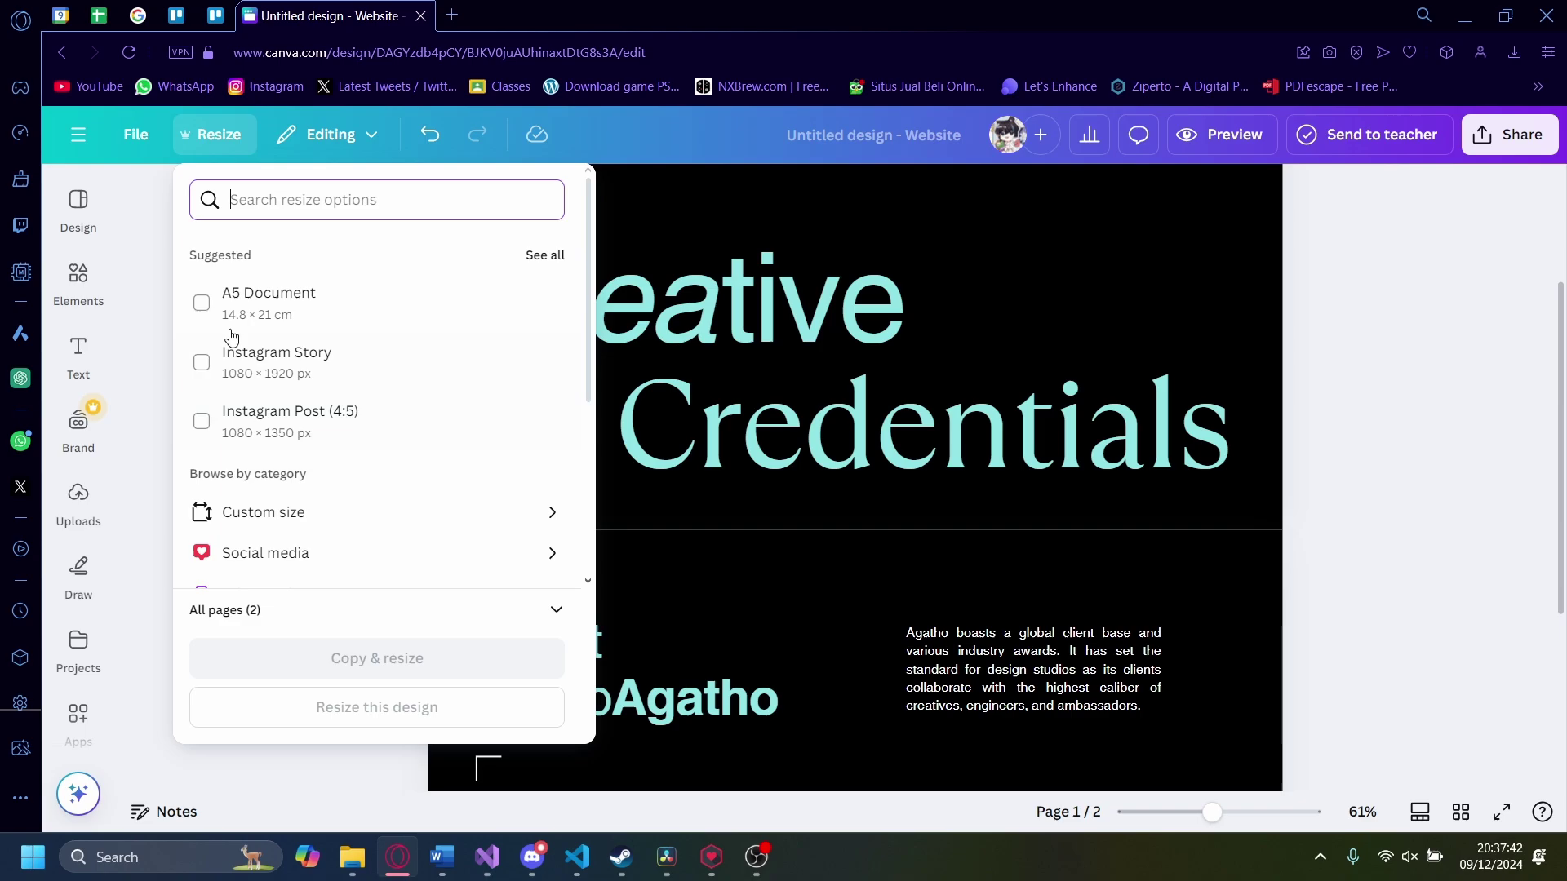
click(543, 255)
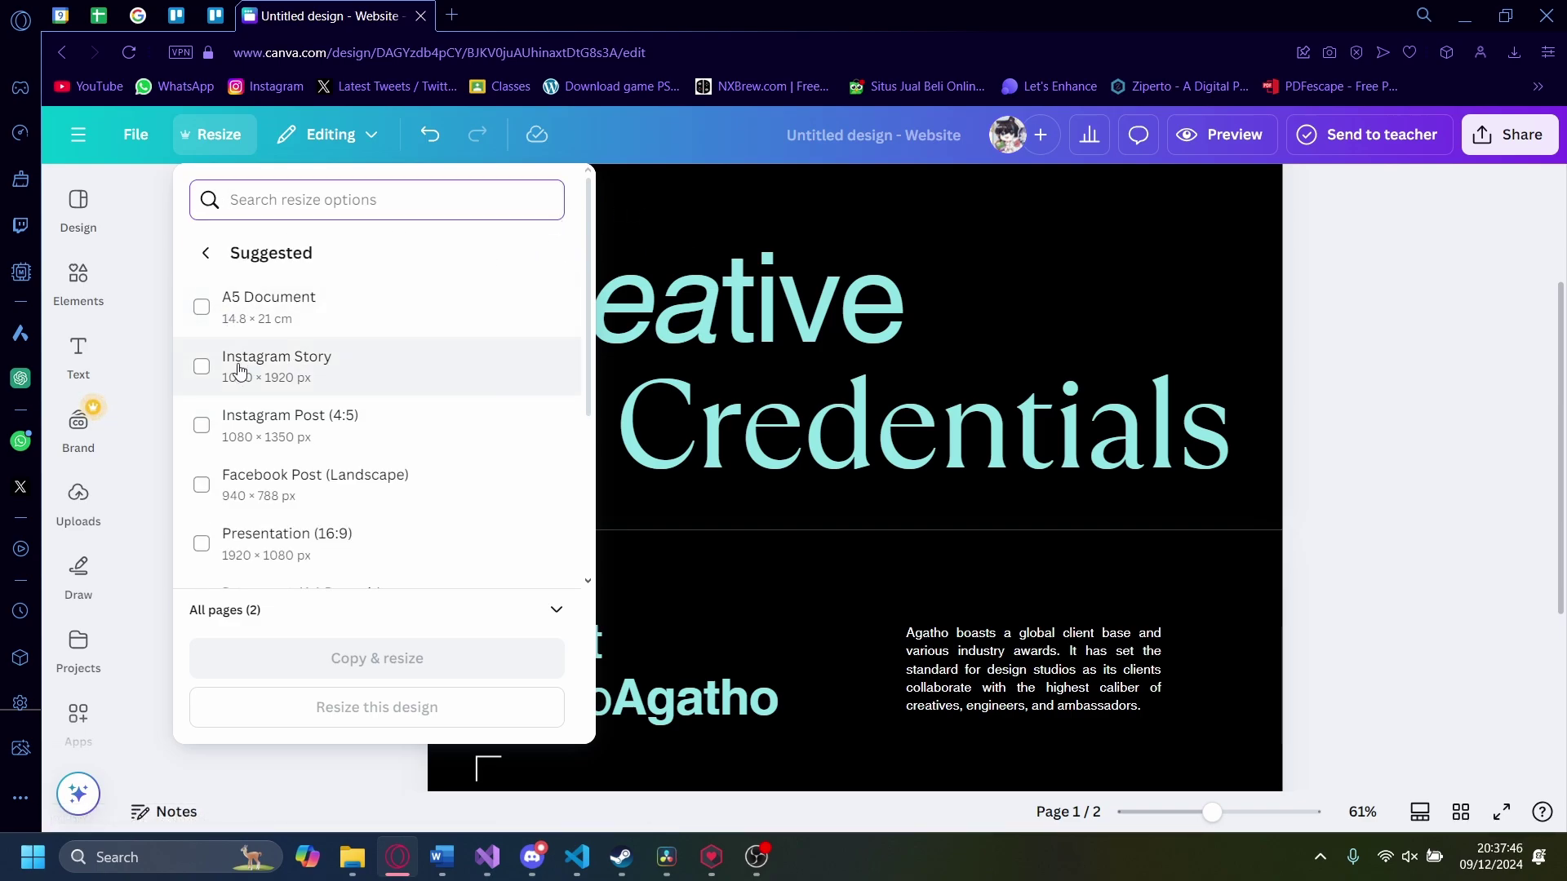
scroll(299, 341, down, 1)
scroll(298, 341, down, 1)
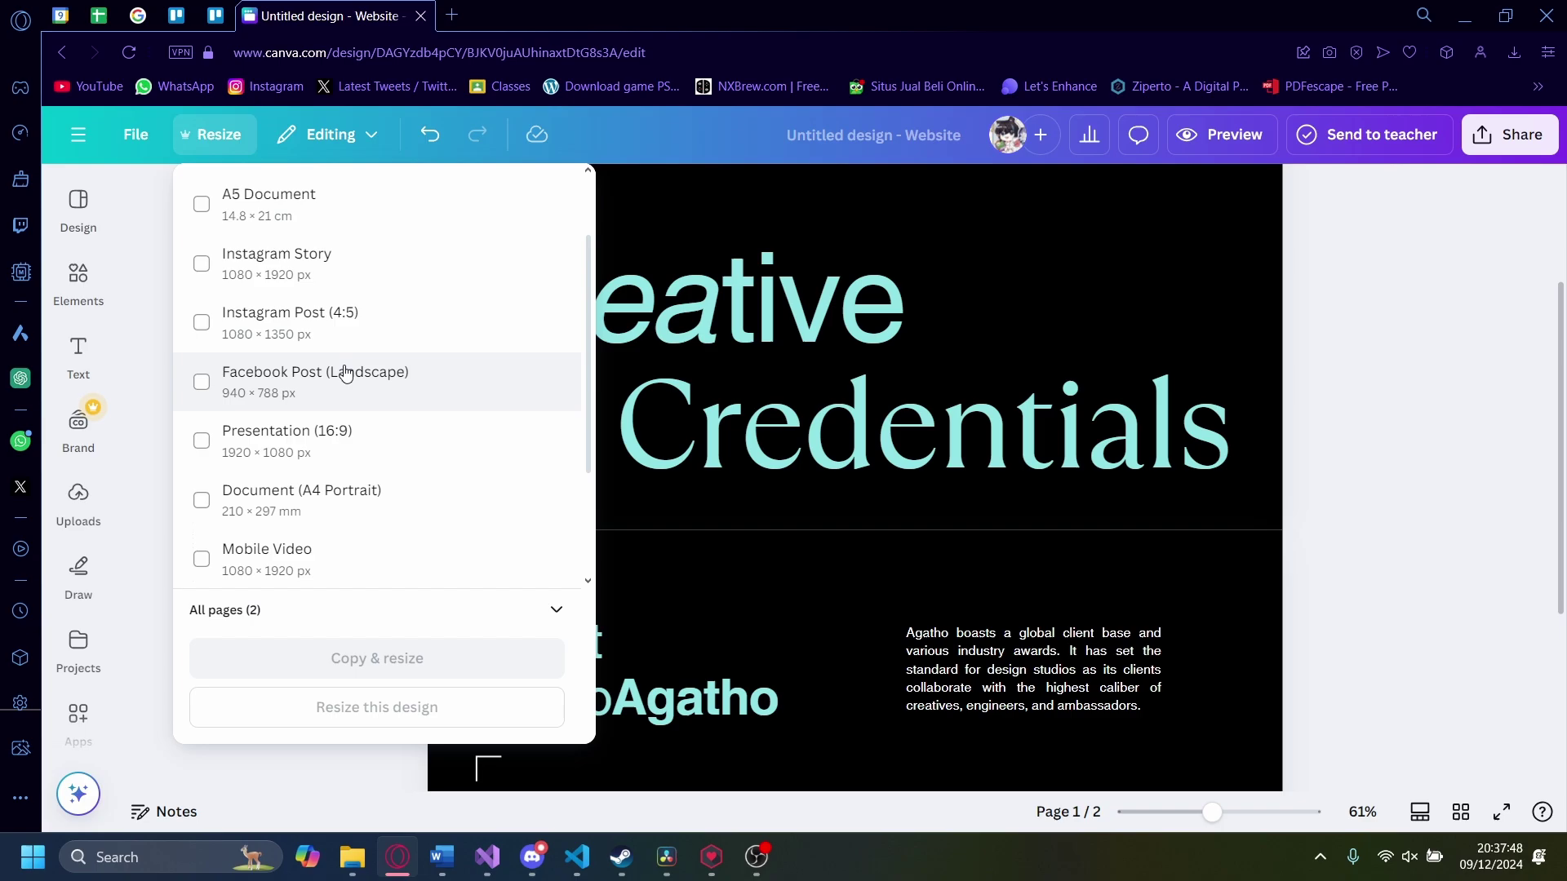
scroll(237, 457, down, 3)
scroll(299, 535, up, 4)
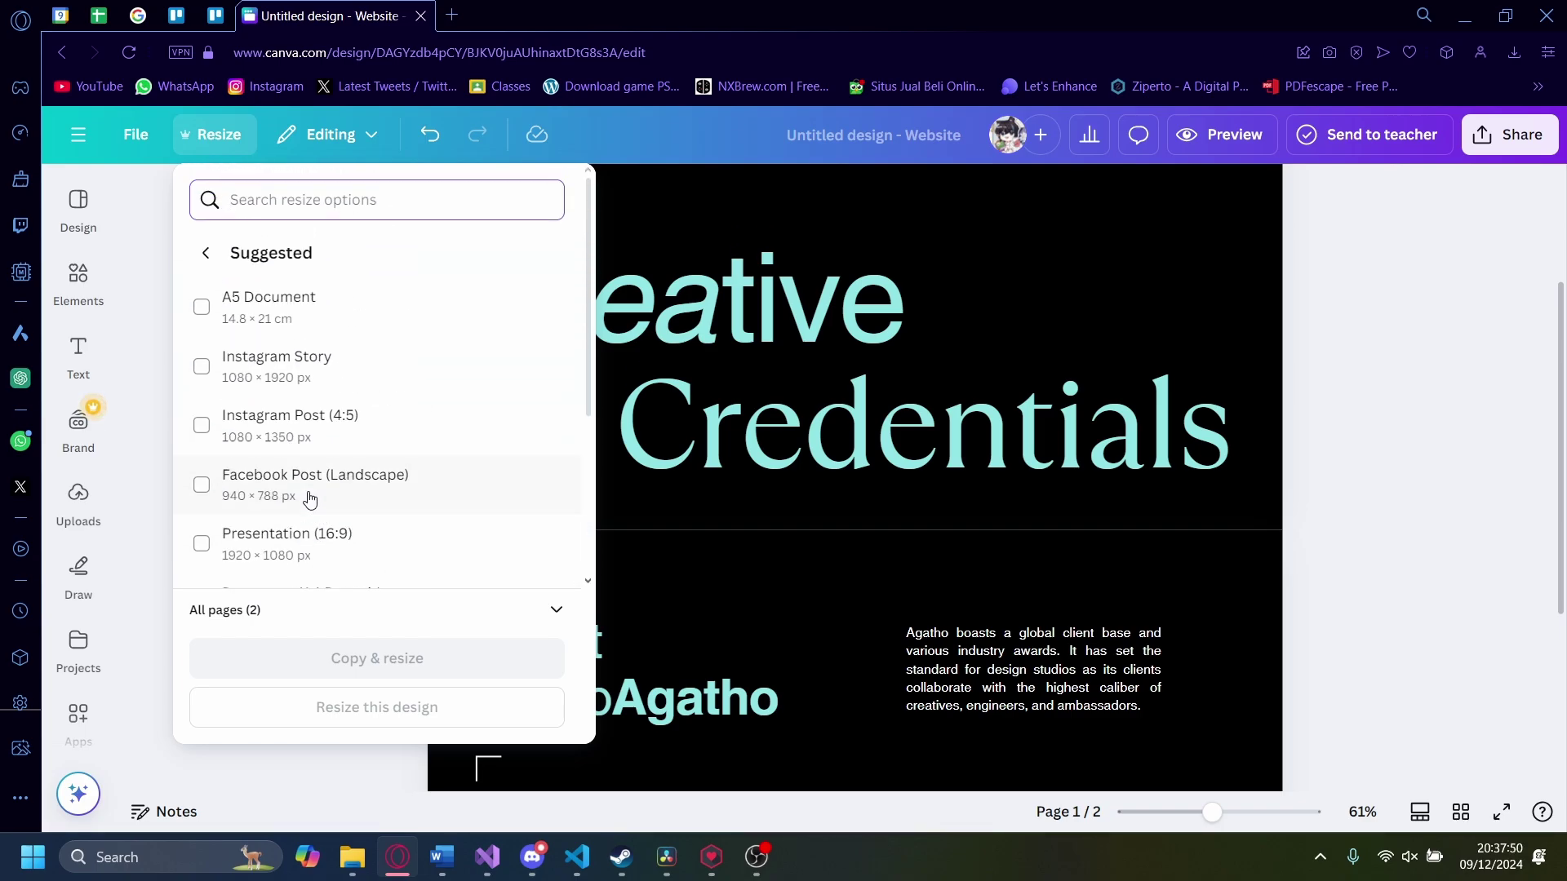
click(287, 307)
Step: Confirm the A5 resize covers All pages (2)
scroll(500, 563, down, 3)
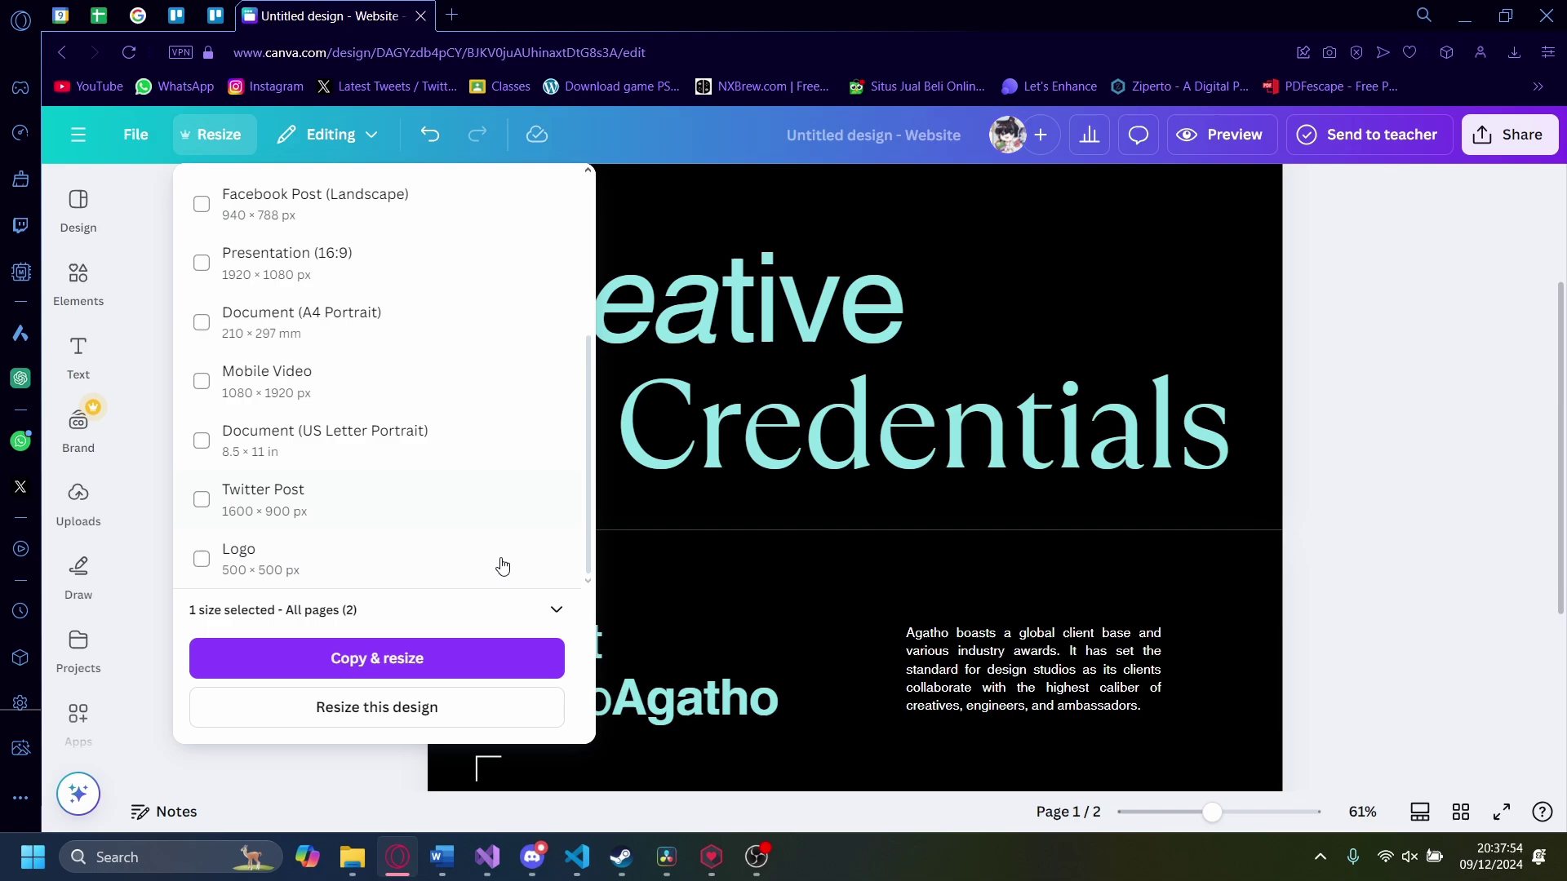
click(552, 612)
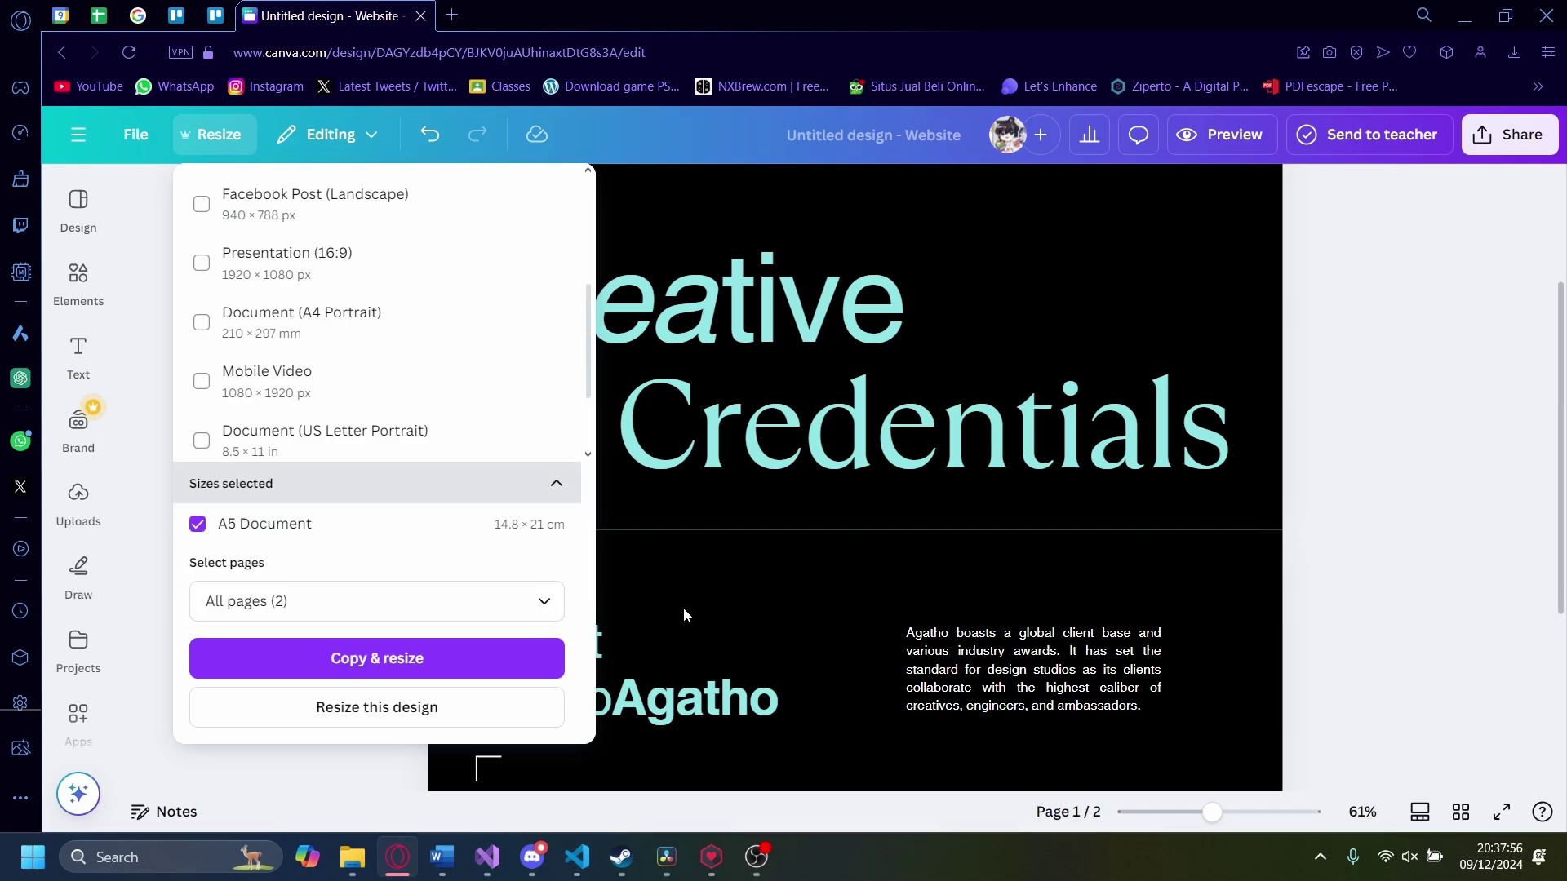
click(438, 606)
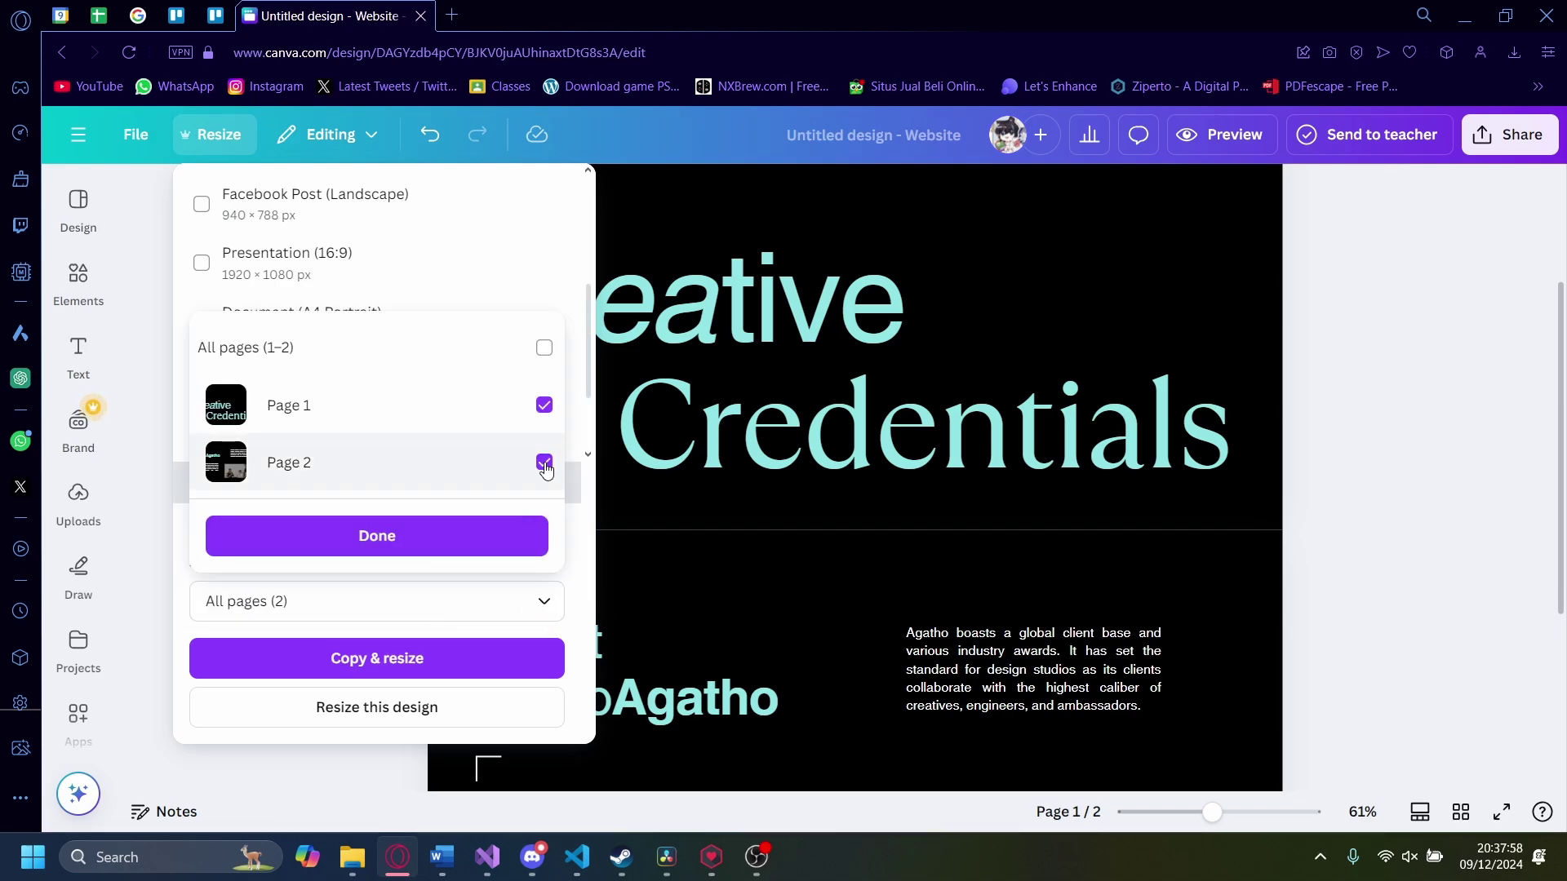
click(419, 536)
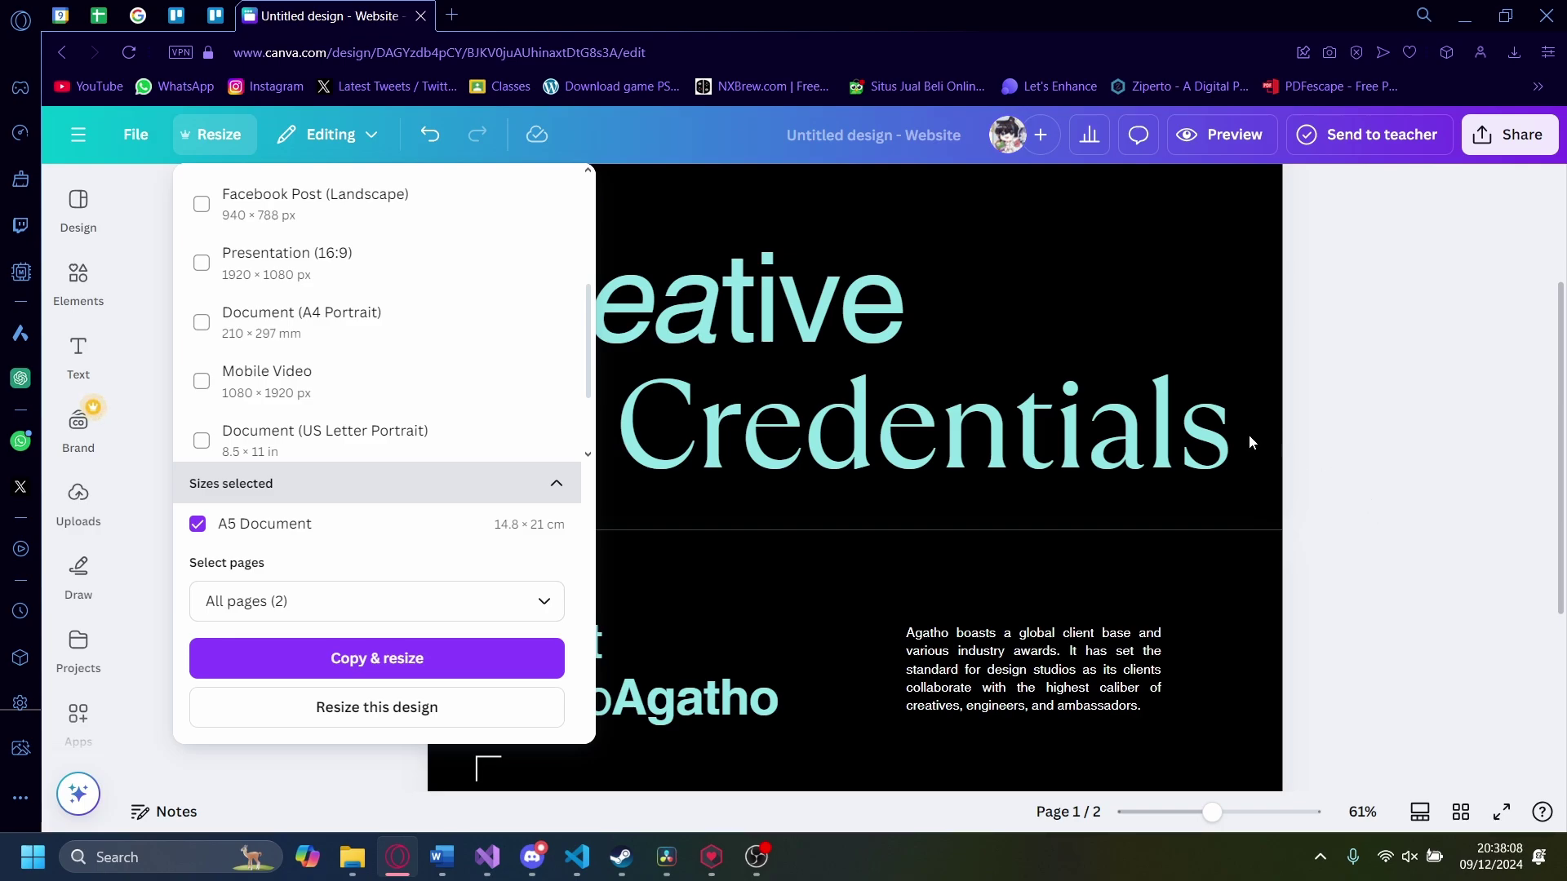
Step: Create the A5 copy, check both its pages, then return to the 'Untitled design - Website' tab
click(422, 656)
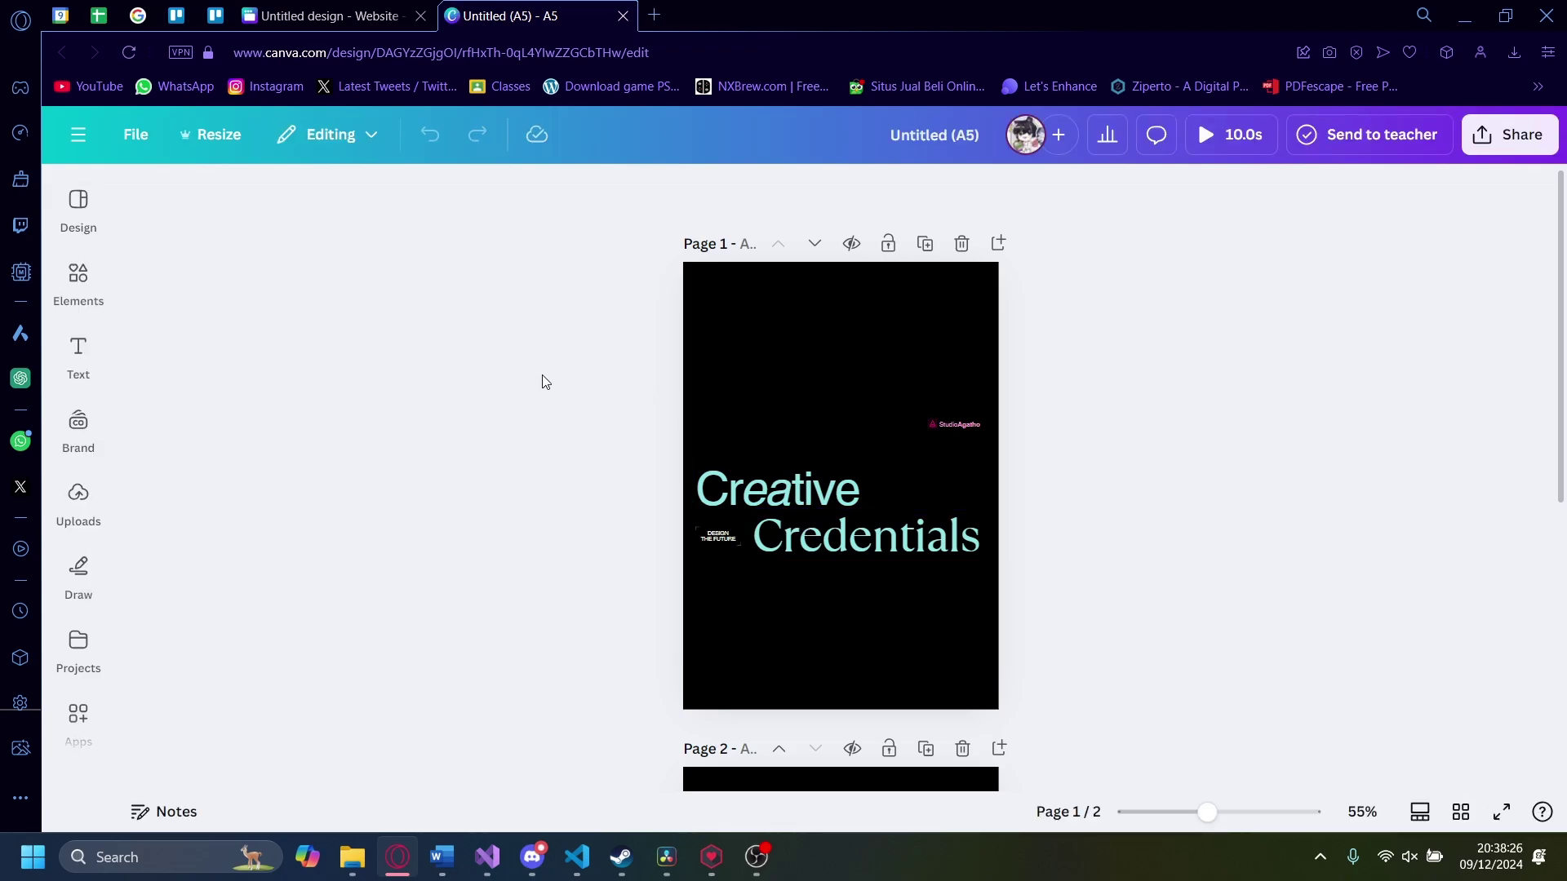
scroll(1061, 367, down, 6)
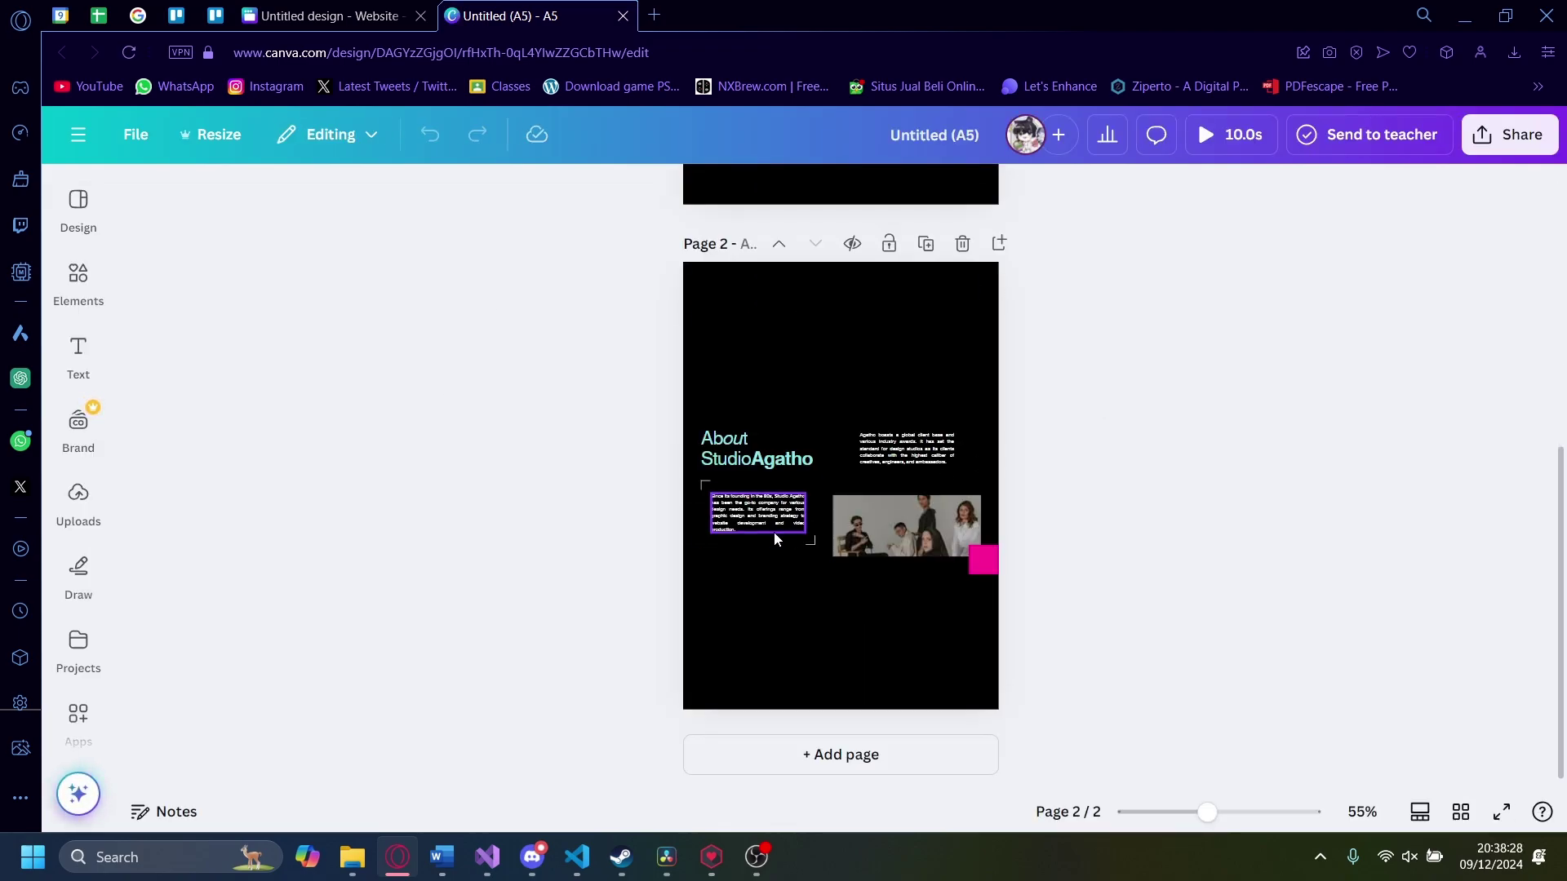
scroll(816, 392, up, 5)
scroll(858, 248, up, 1)
scroll(888, 580, up, 5)
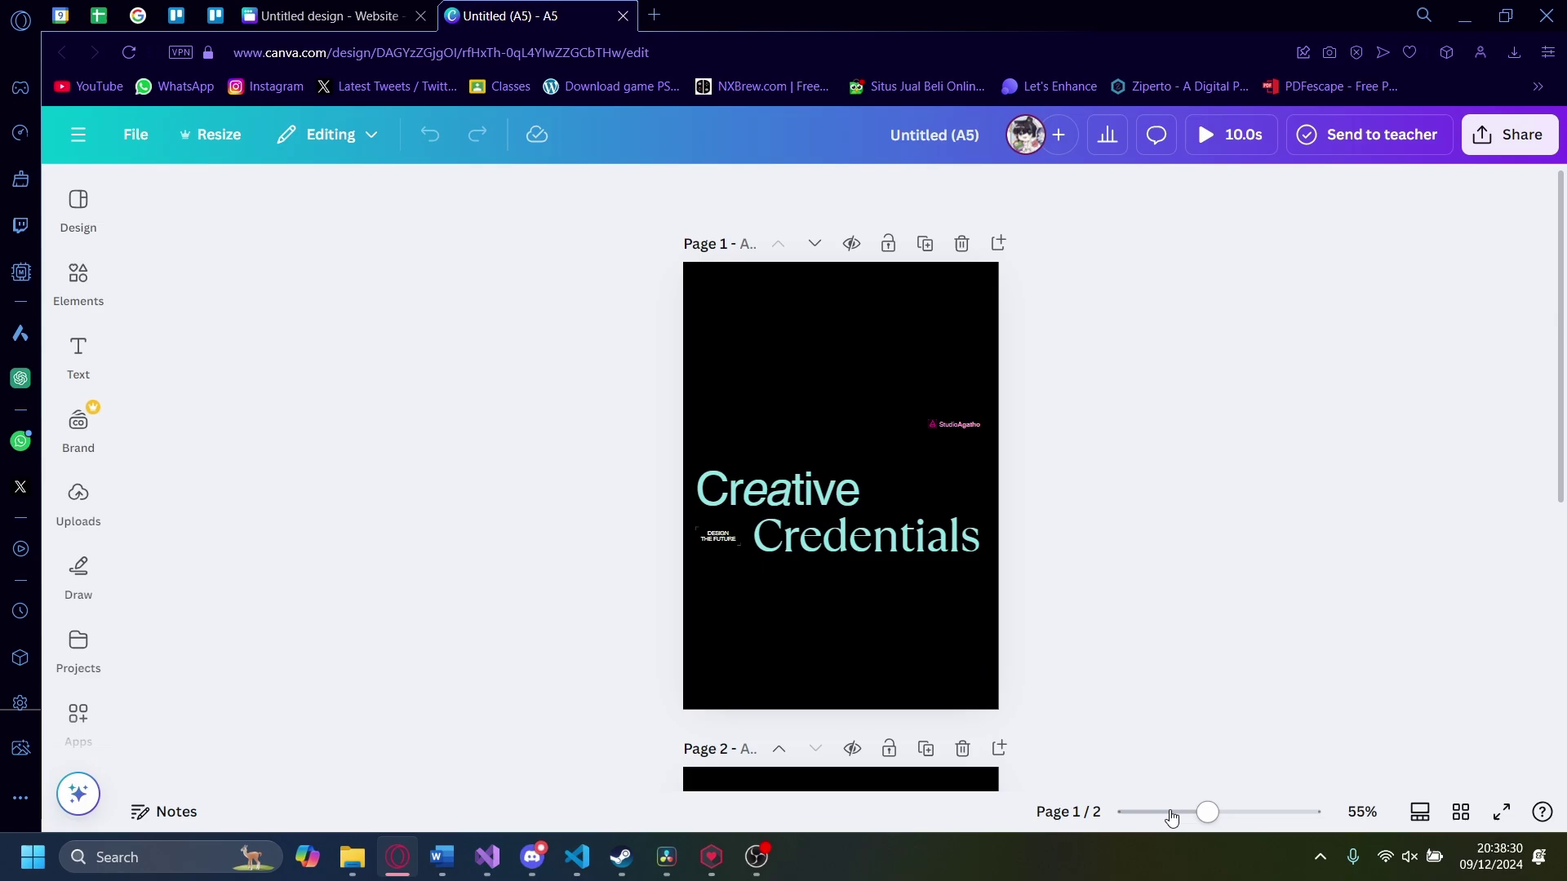
scroll(1061, 506, up, 3)
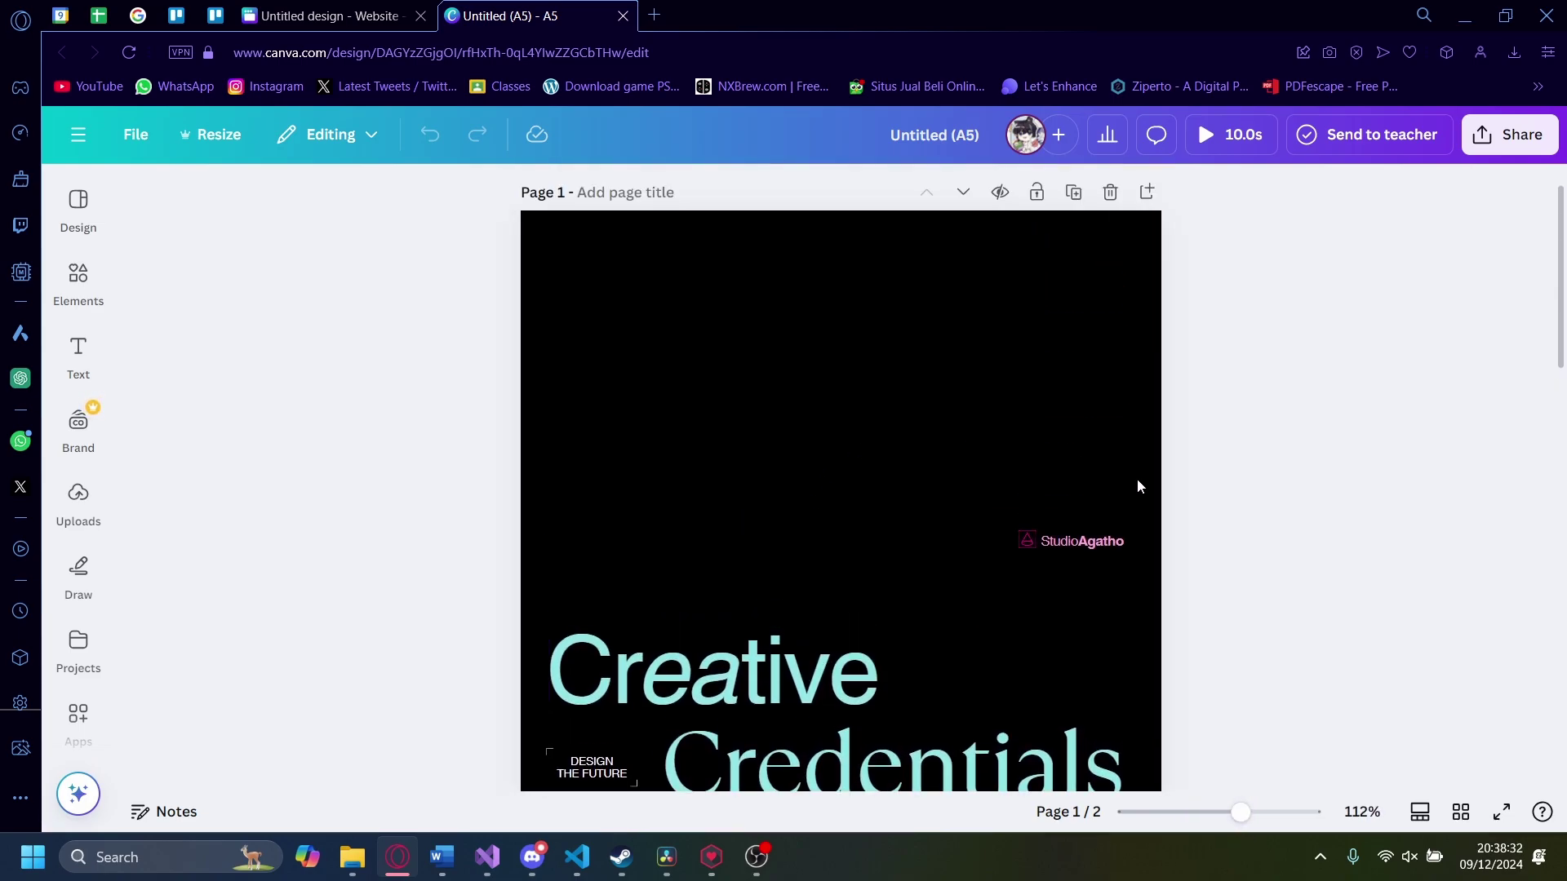
scroll(1103, 431, down, 3)
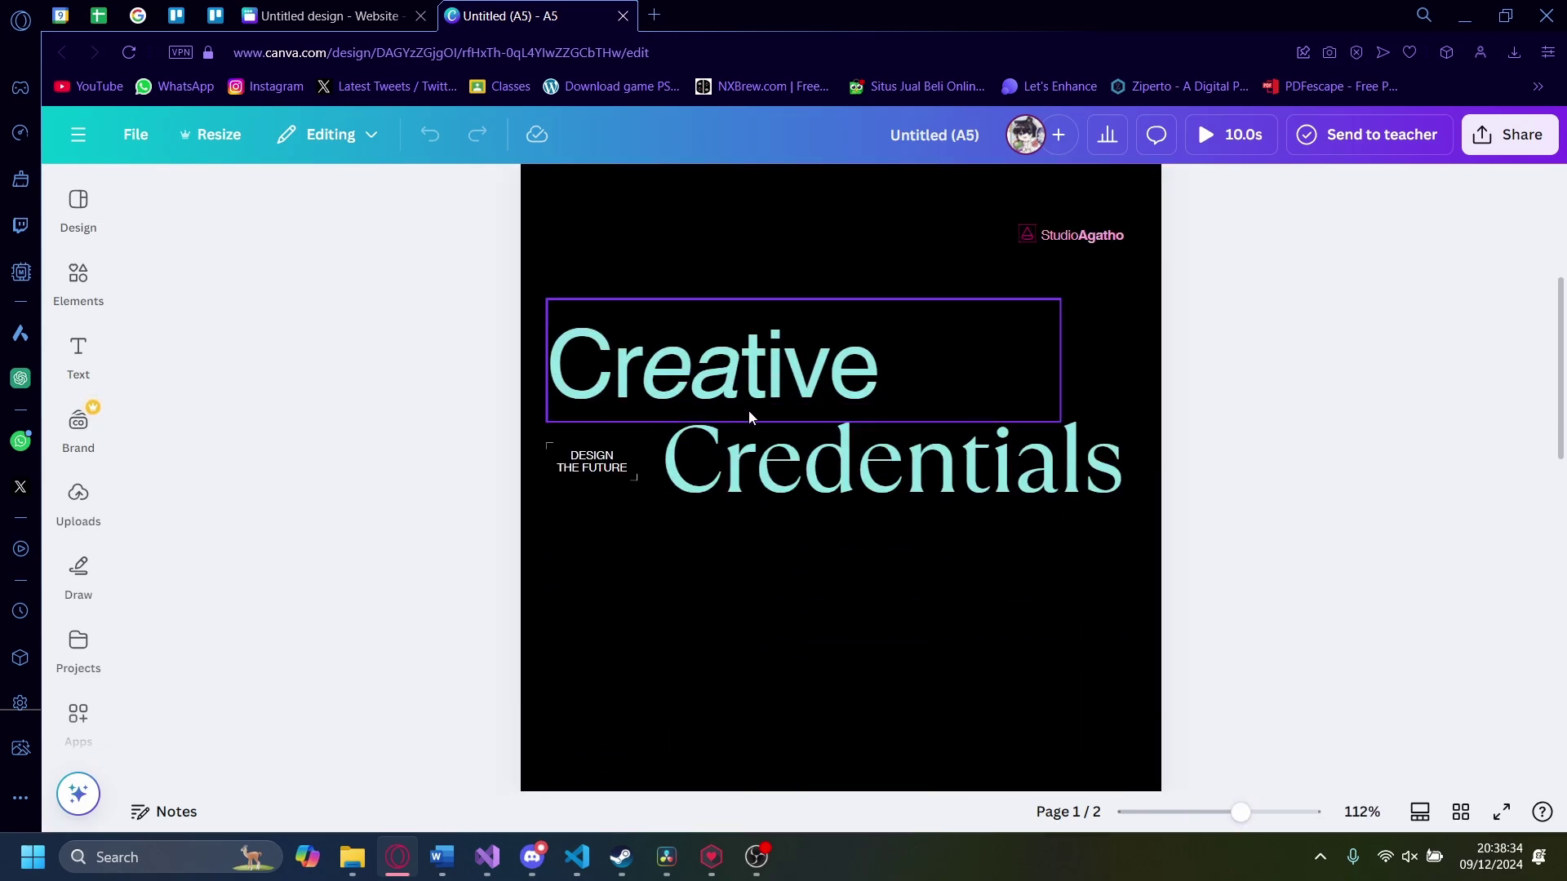
scroll(749, 411, up, 1)
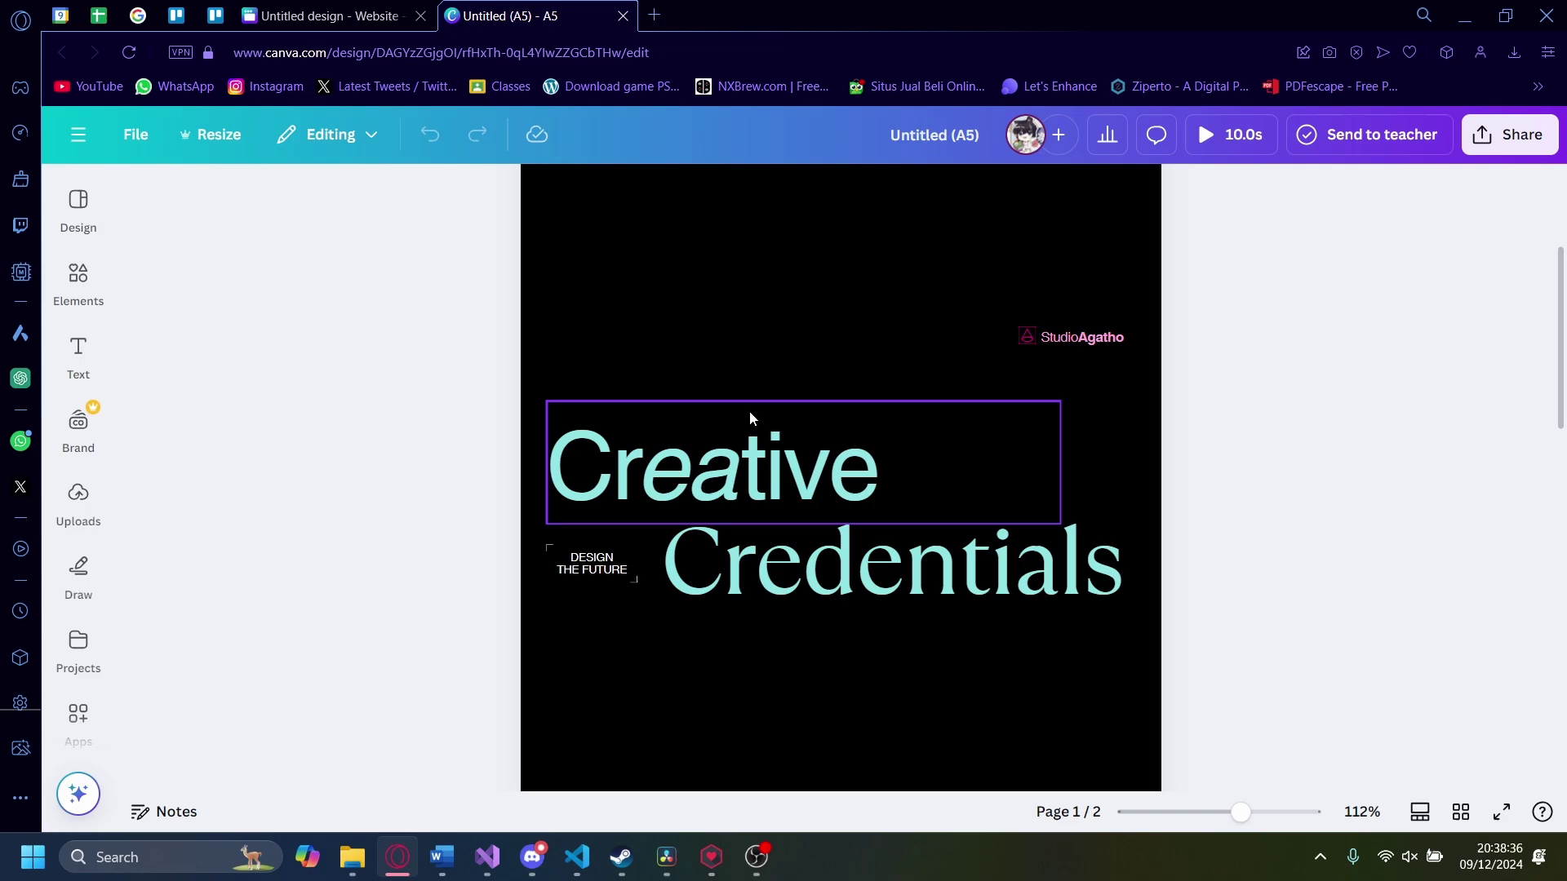
scroll(767, 416, up, 1)
scroll(786, 423, down, 1)
scroll(584, 473, up, 1)
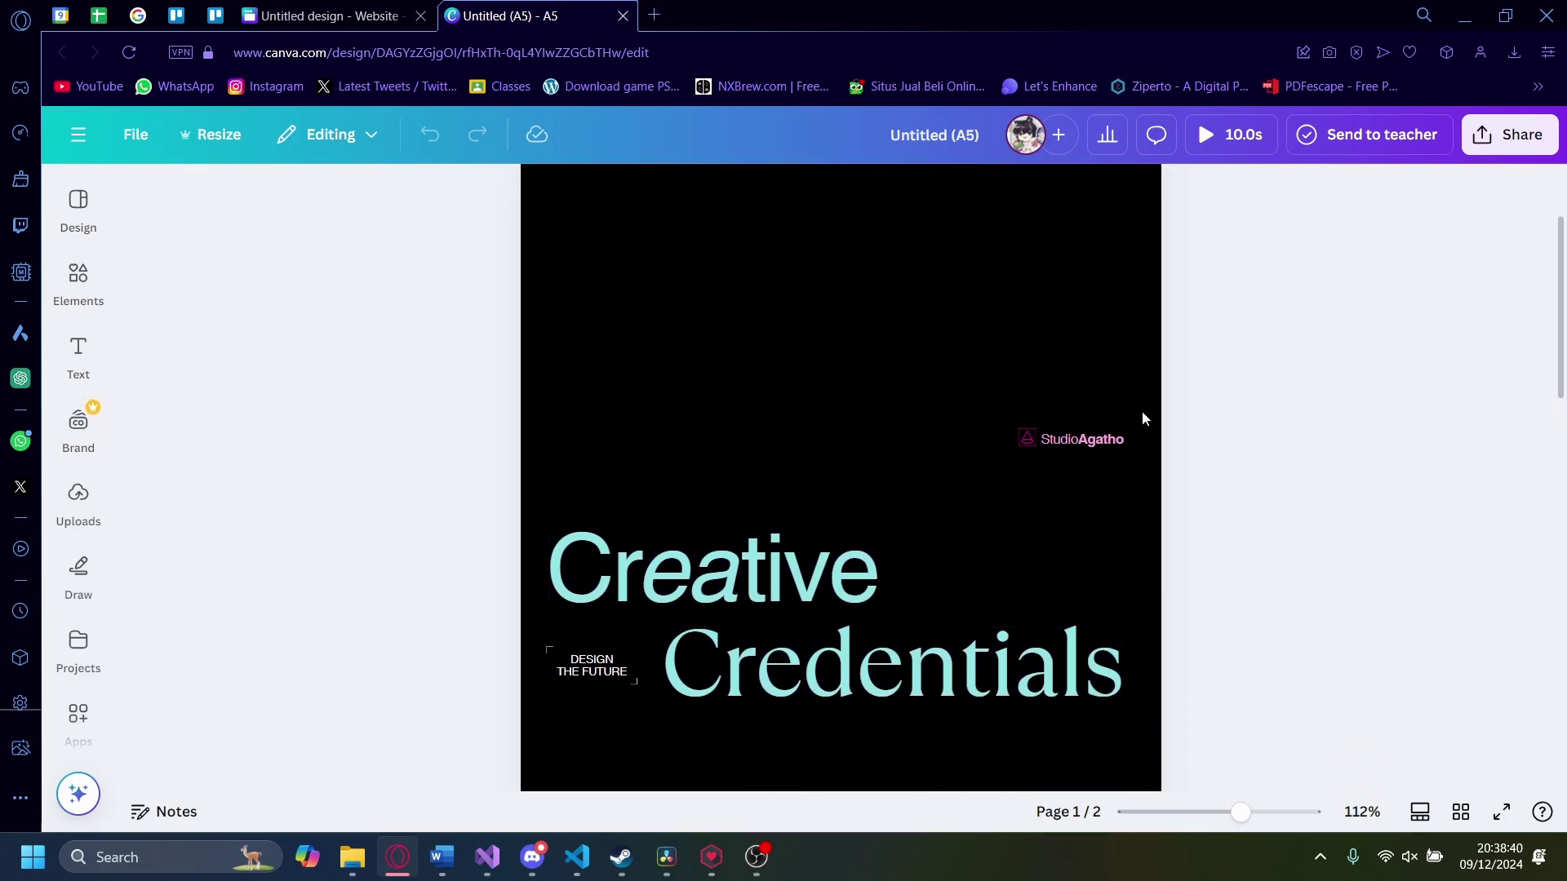
scroll(808, 400, down, 7)
scroll(575, 555, up, 3)
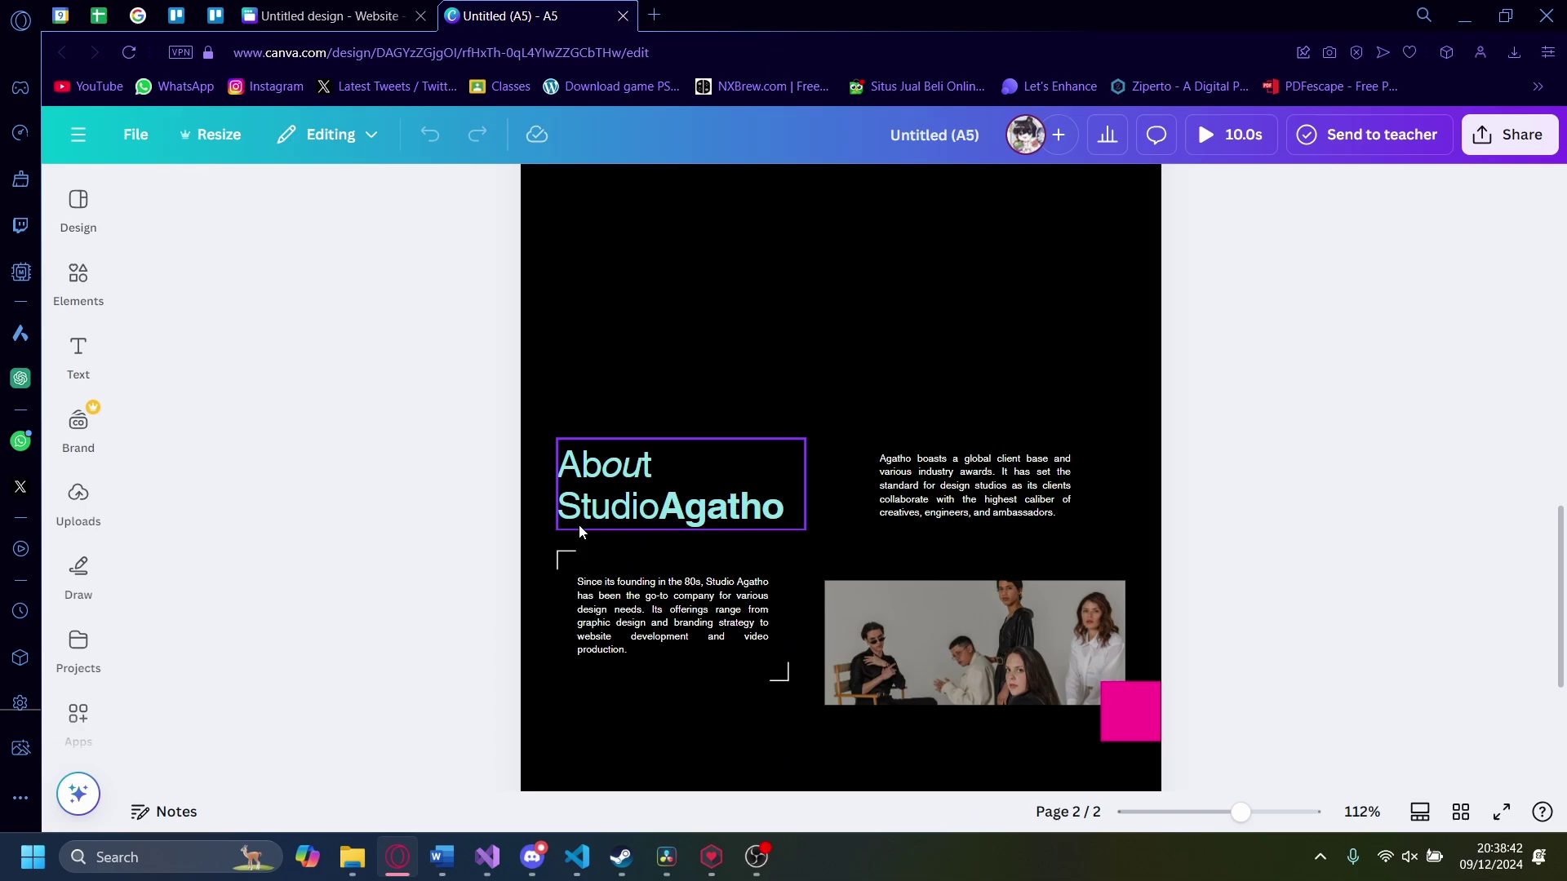
scroll(1074, 563, down, 2)
scroll(876, 529, up, 1)
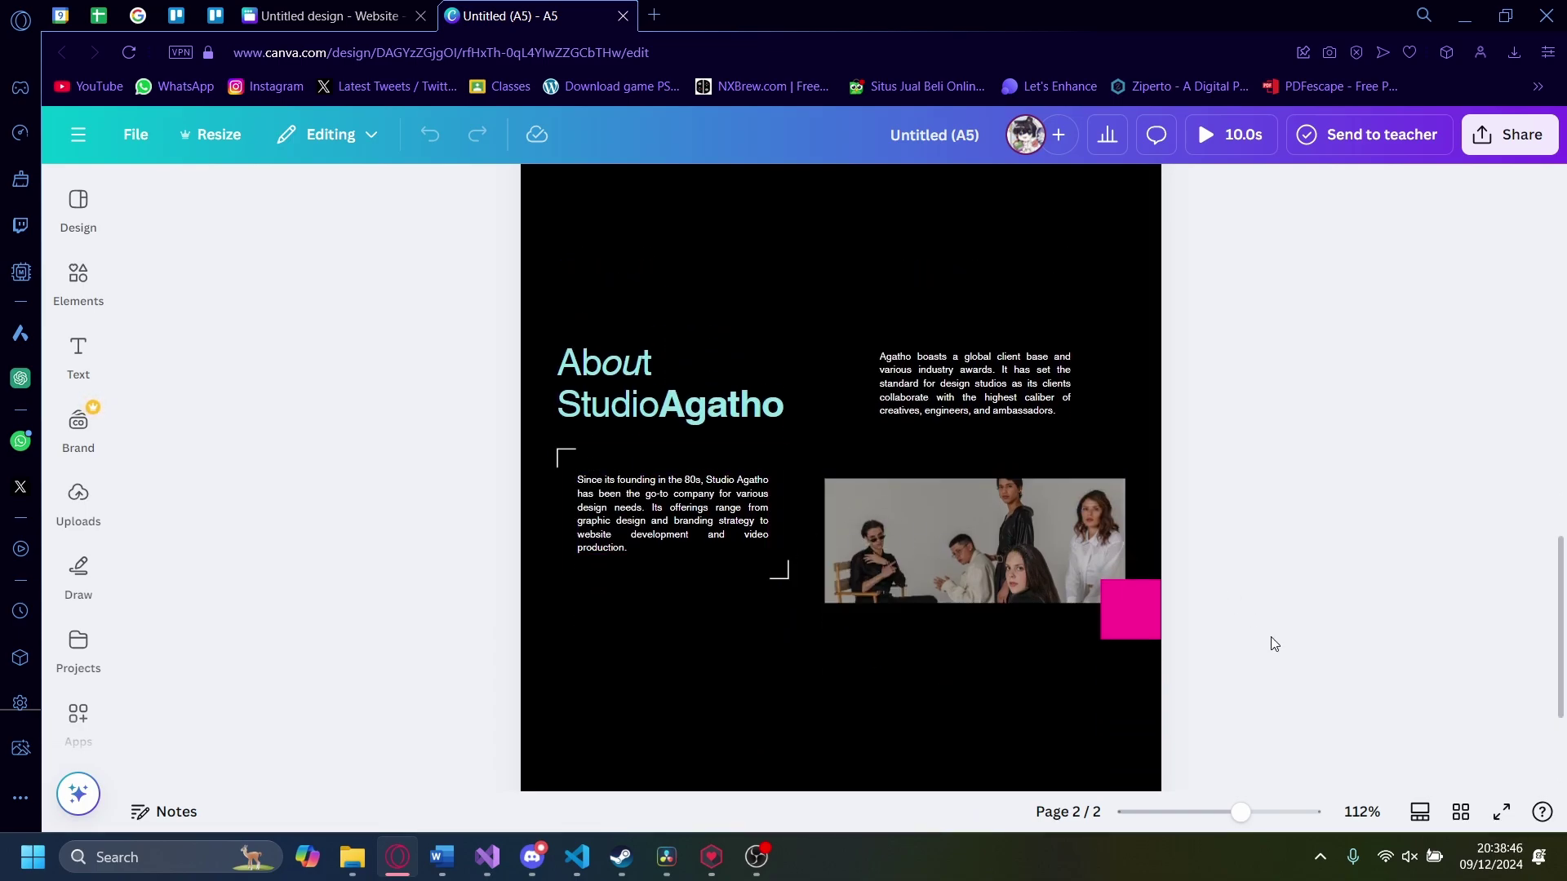
scroll(1270, 636, down, 1)
scroll(1266, 634, up, 3)
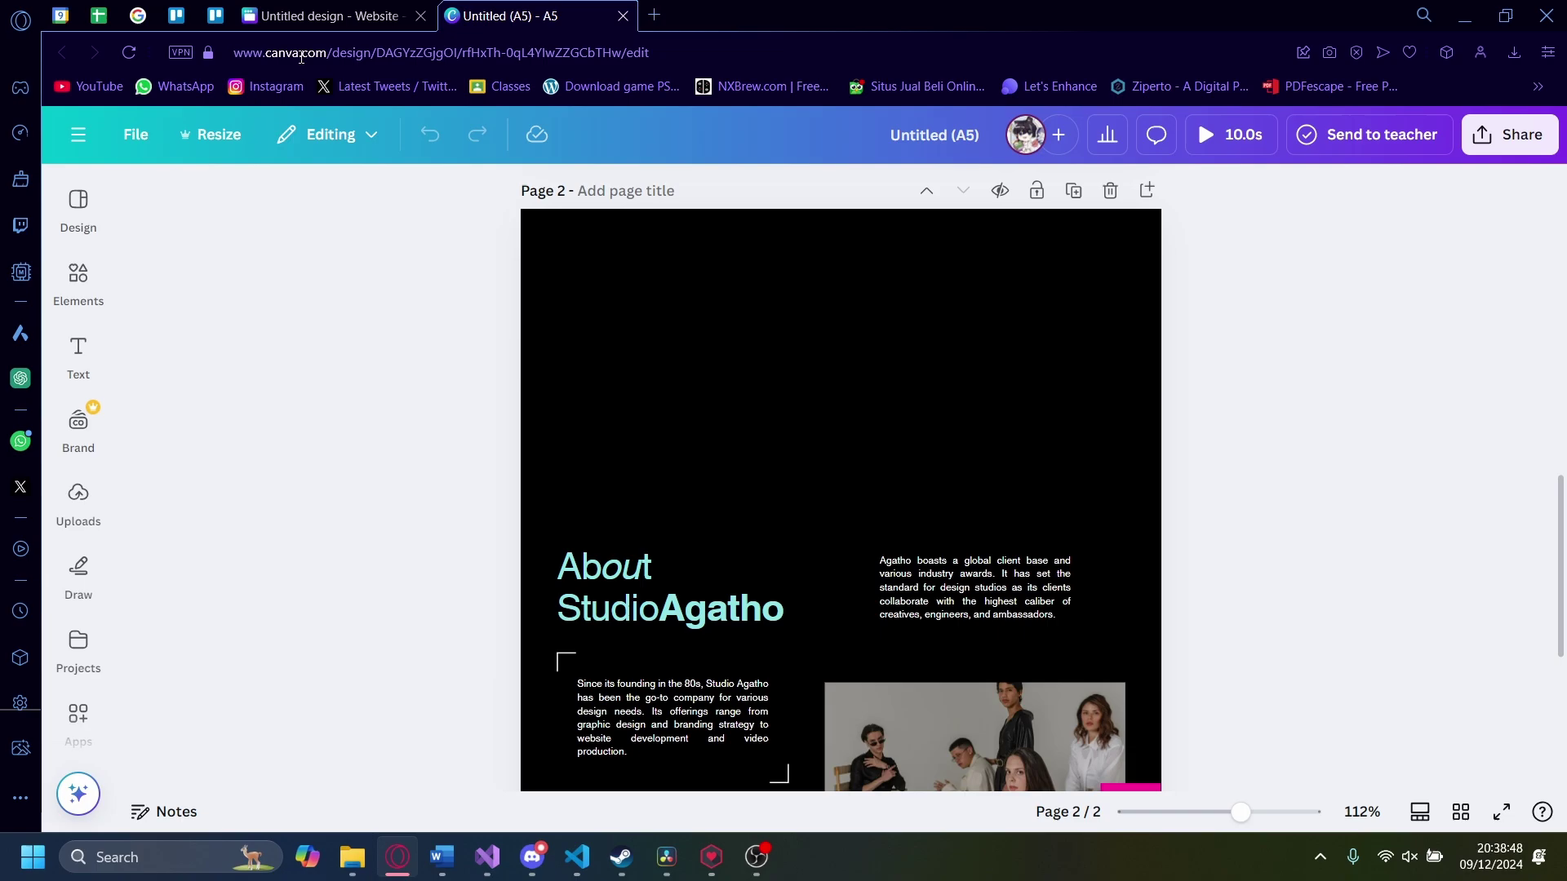
click(296, 10)
Step: Dismiss the A5 copy notice and enter a custom resize of 720 × 720 px
click(281, 589)
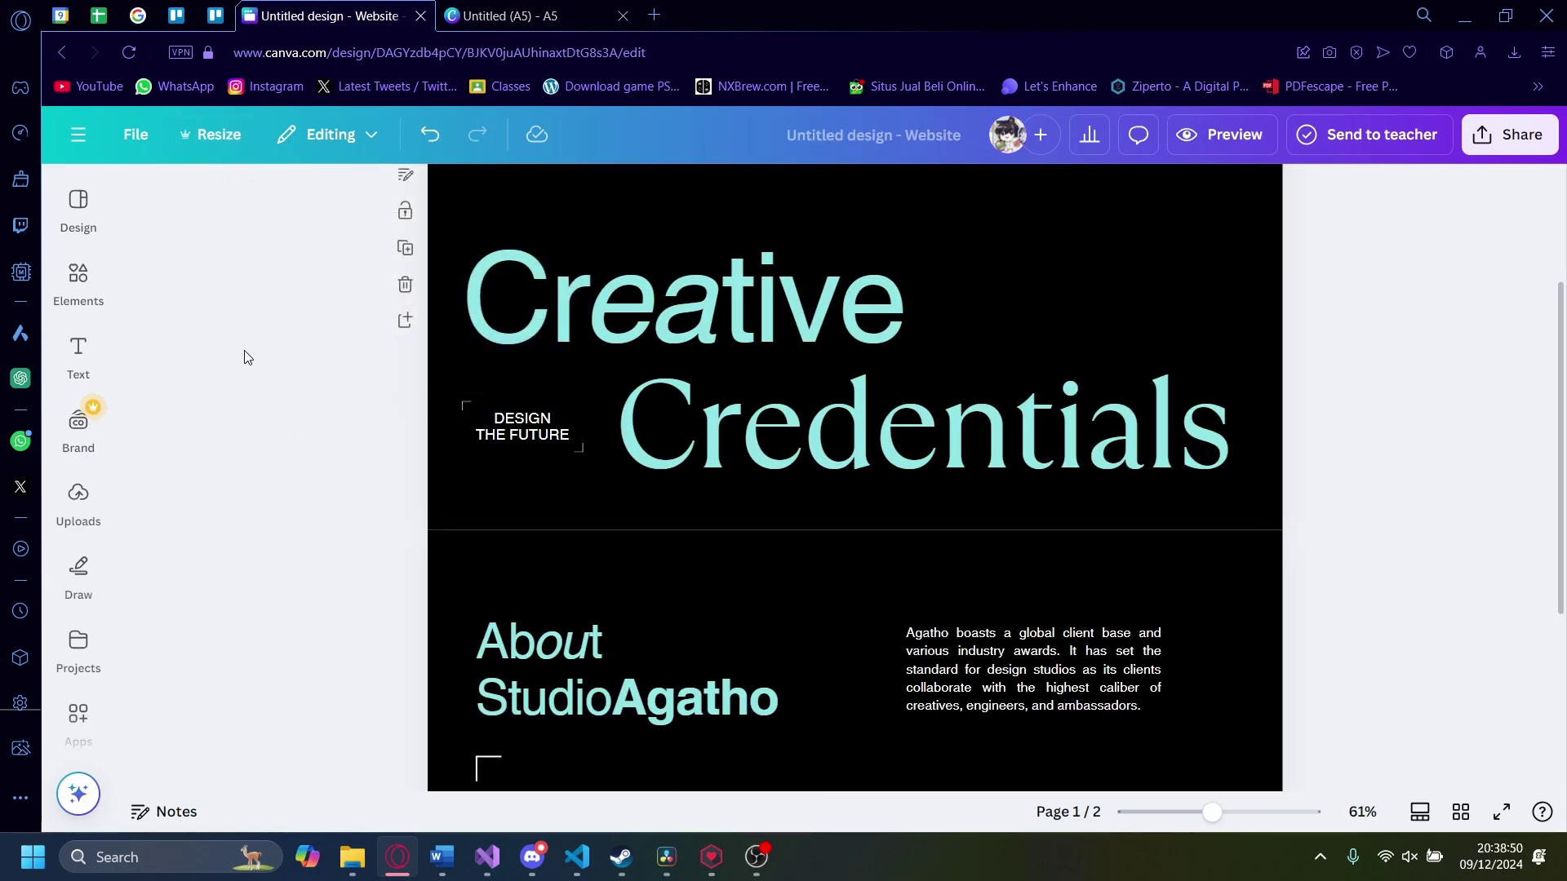
click(209, 153)
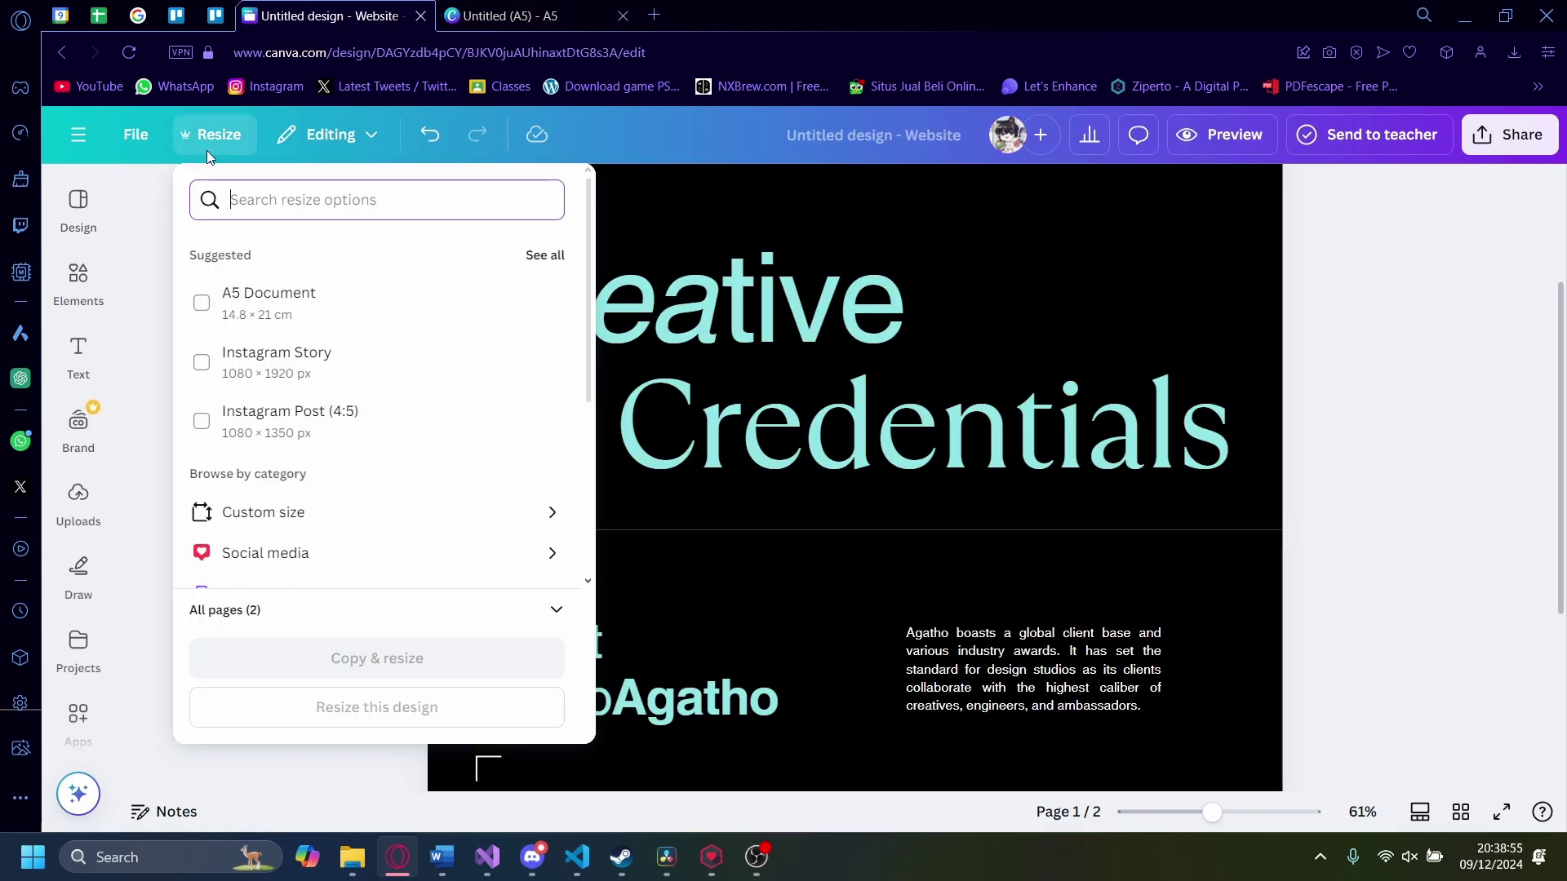
click(455, 512)
click(287, 322)
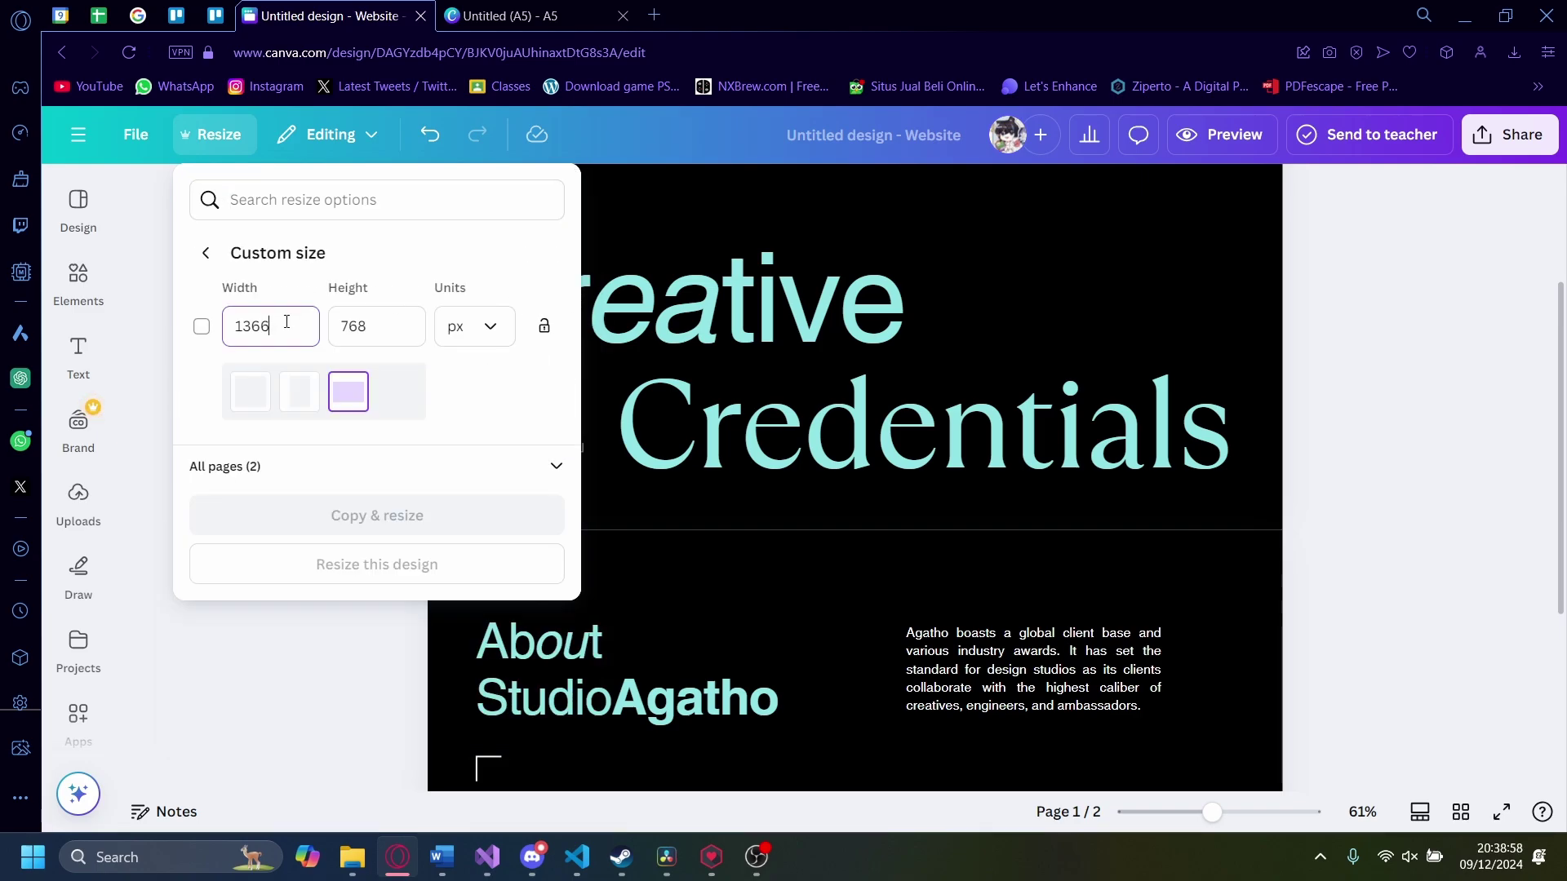
key(BackSpace)
key(BackSpace)
key(BackSpace)
key(BackSpace)
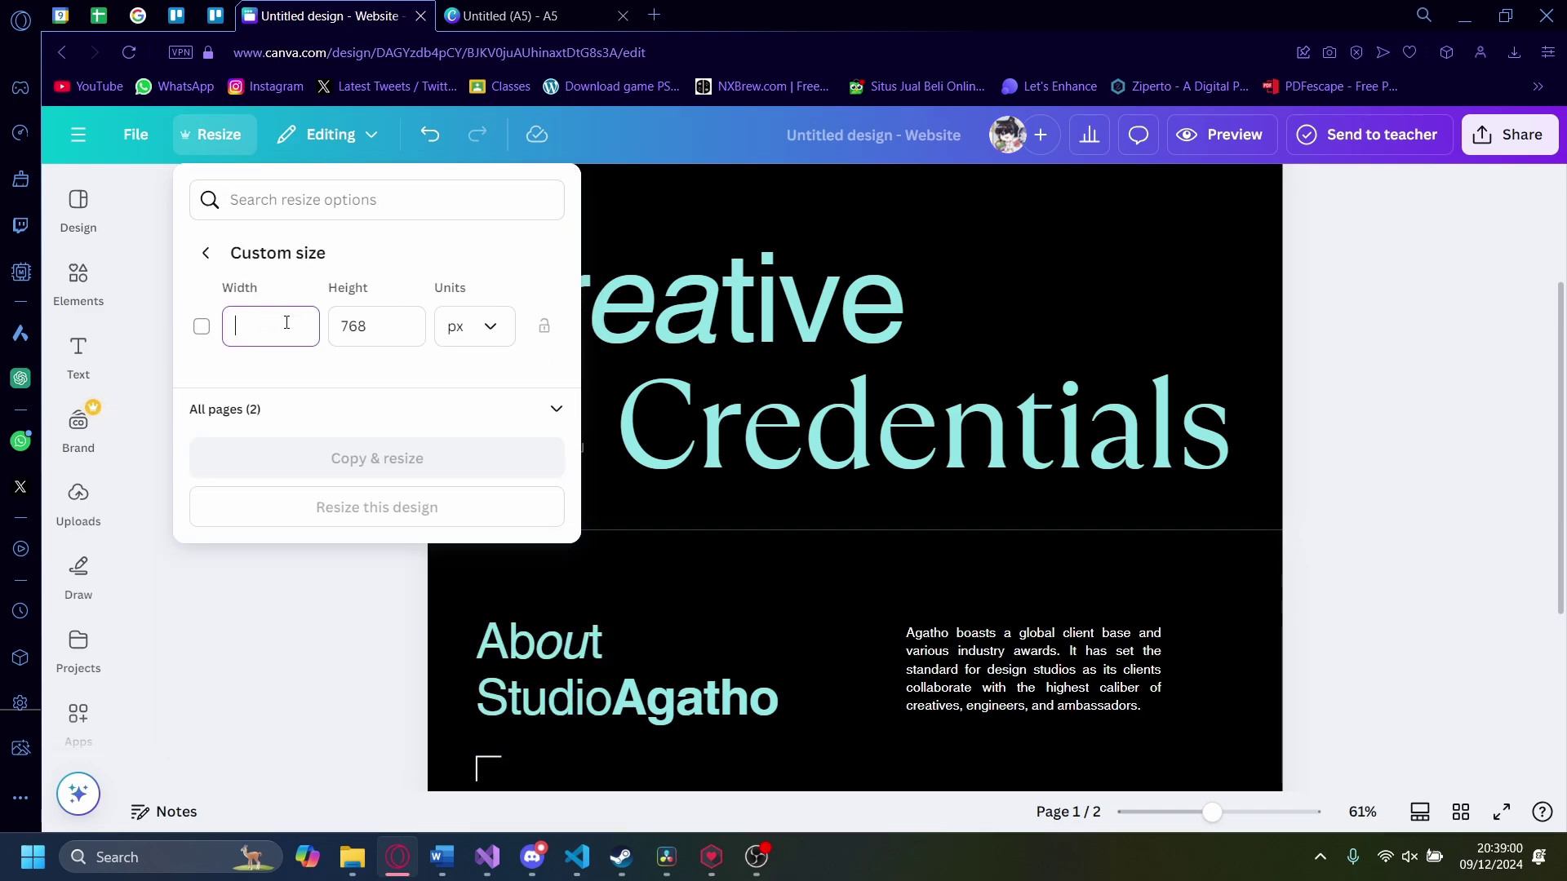
text(720)
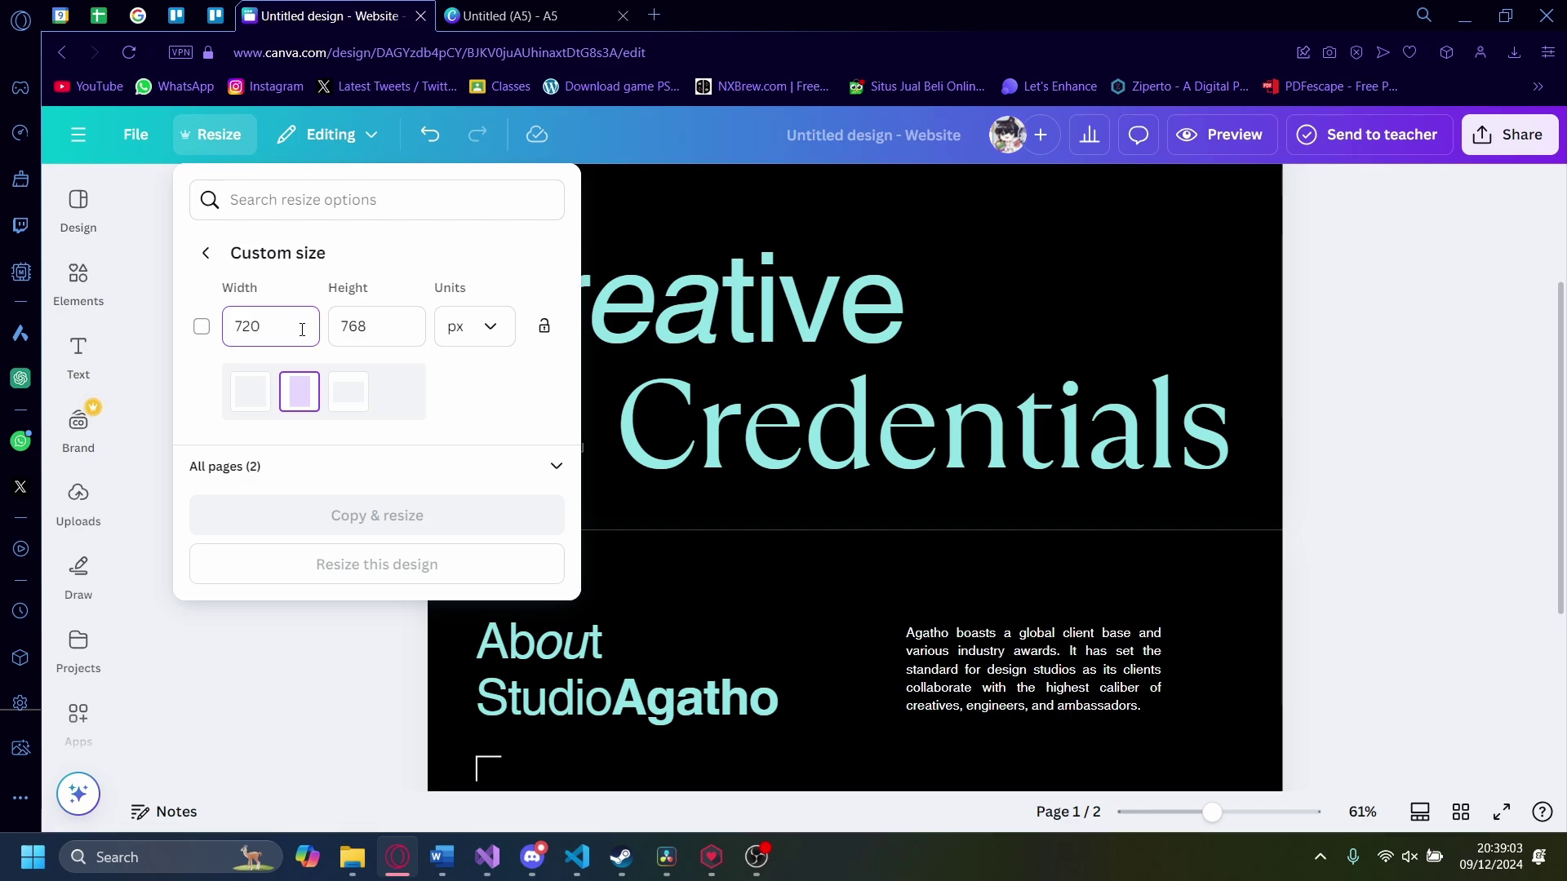
key(Tab)
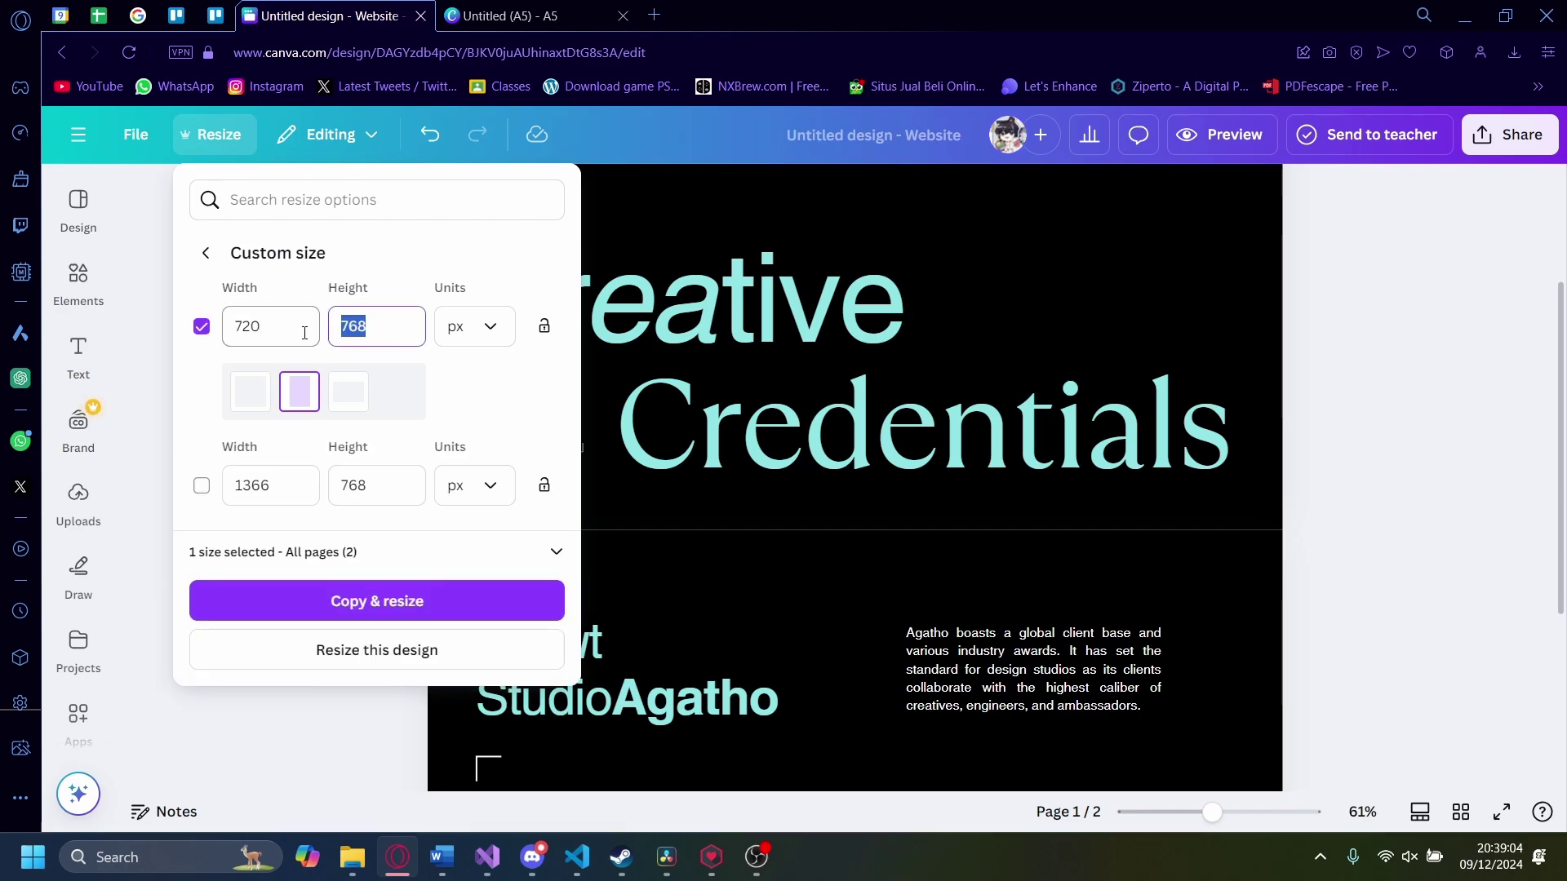
text(720)
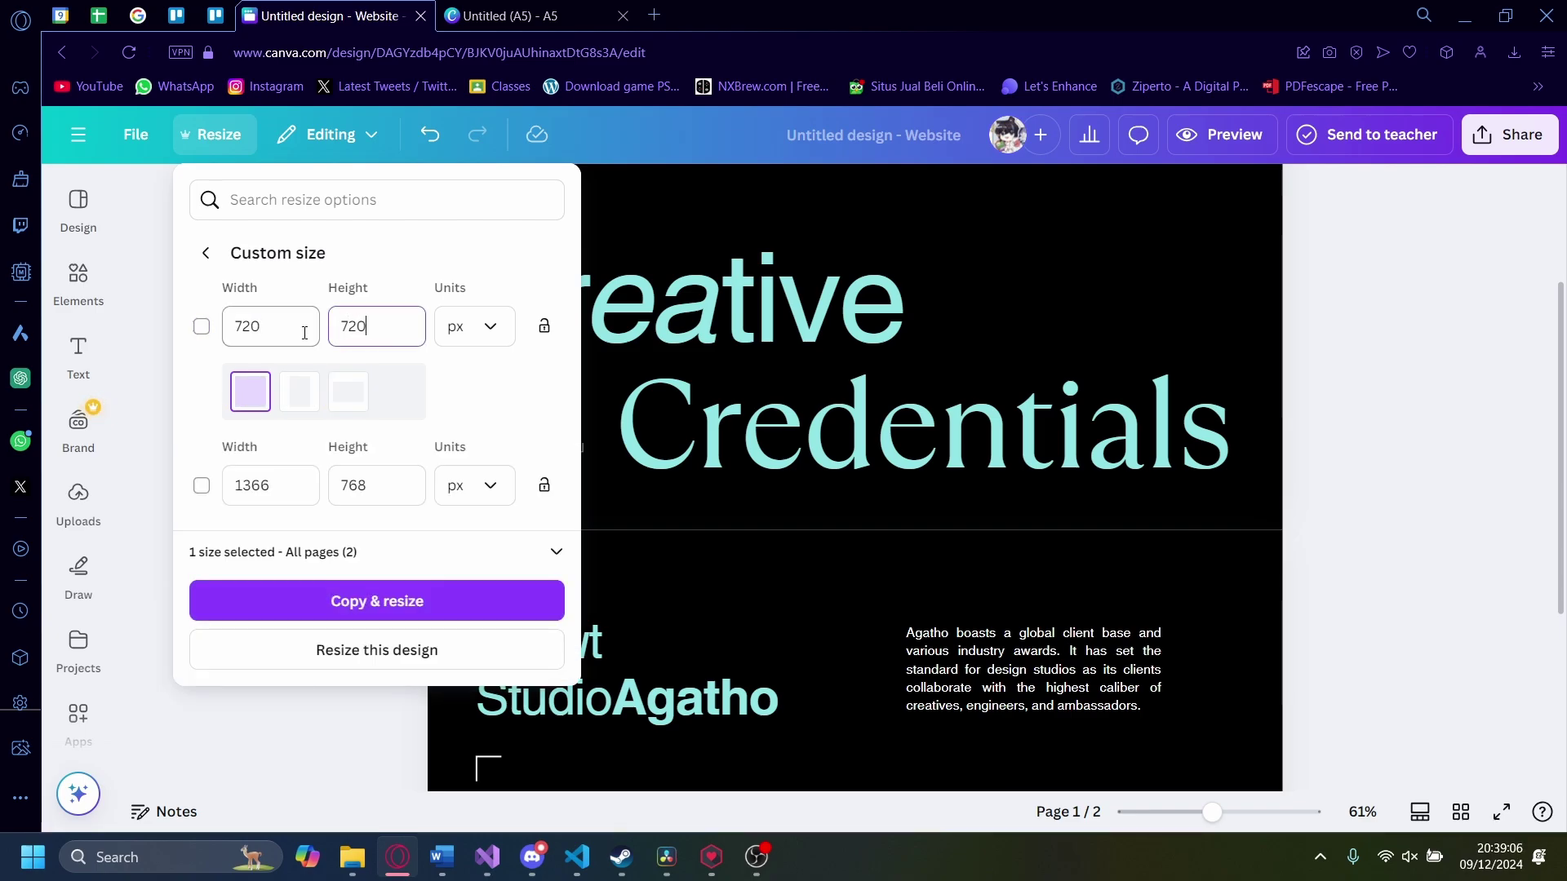
key(Return)
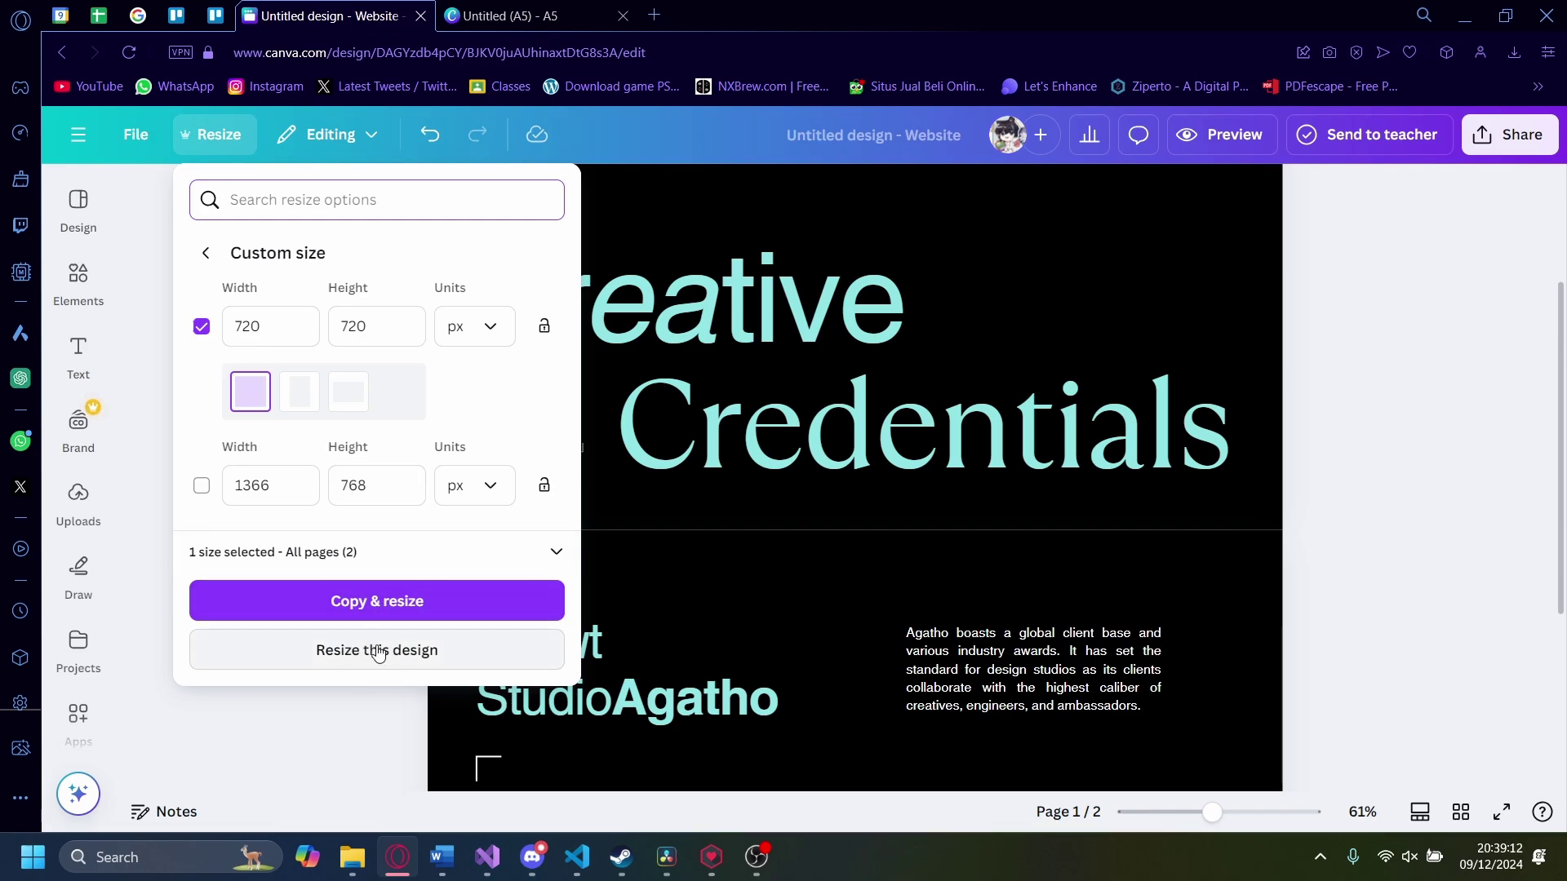
Step: Limit the 720 × 720 px resize to Page 2 only
click(487, 568)
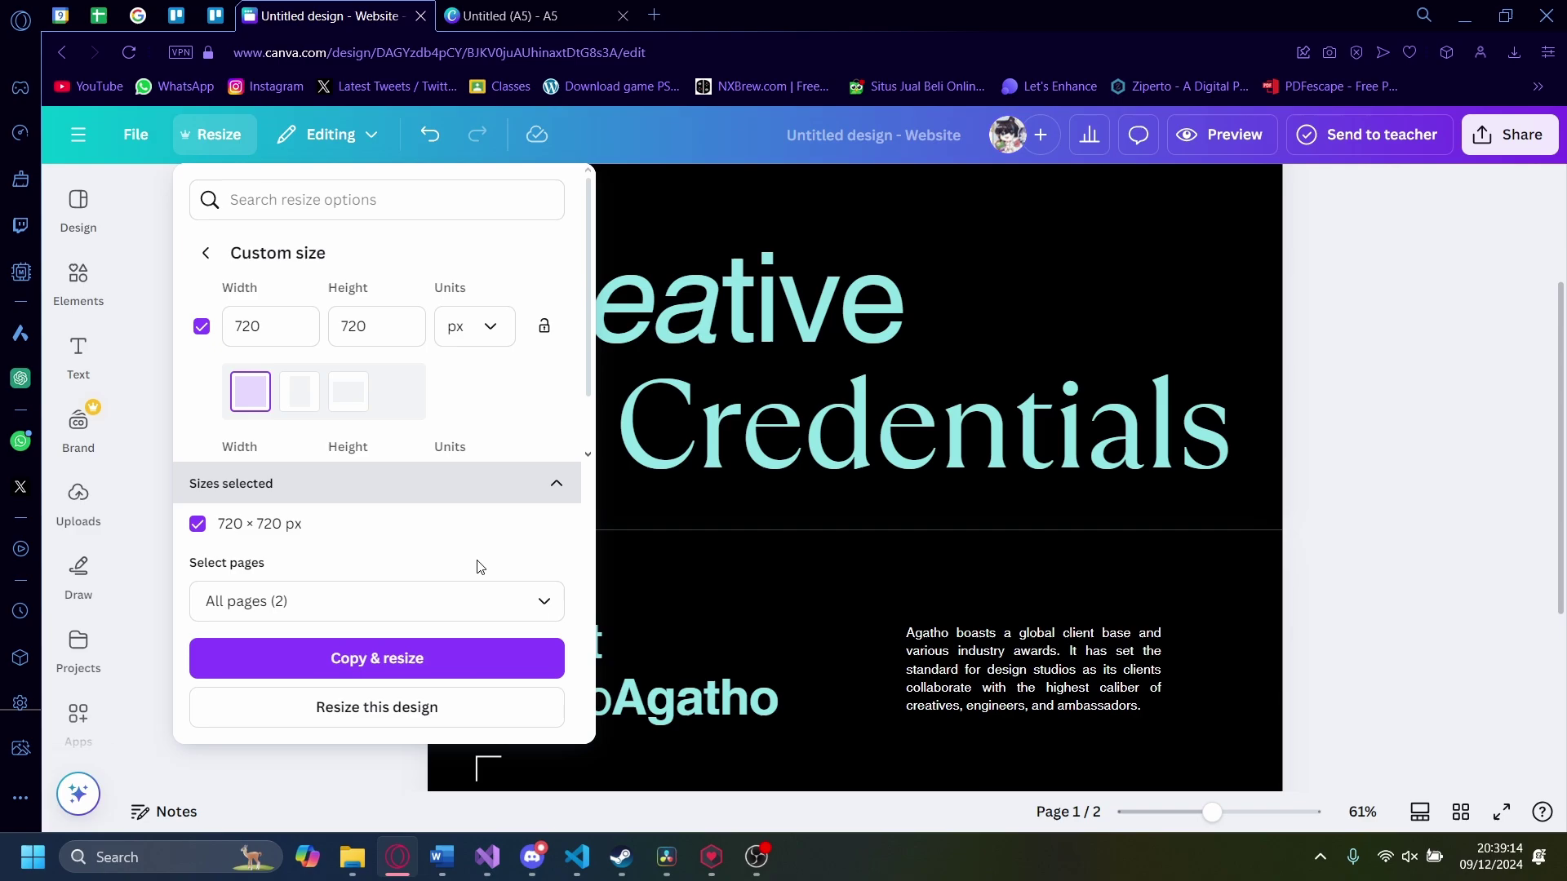
click(280, 604)
click(544, 406)
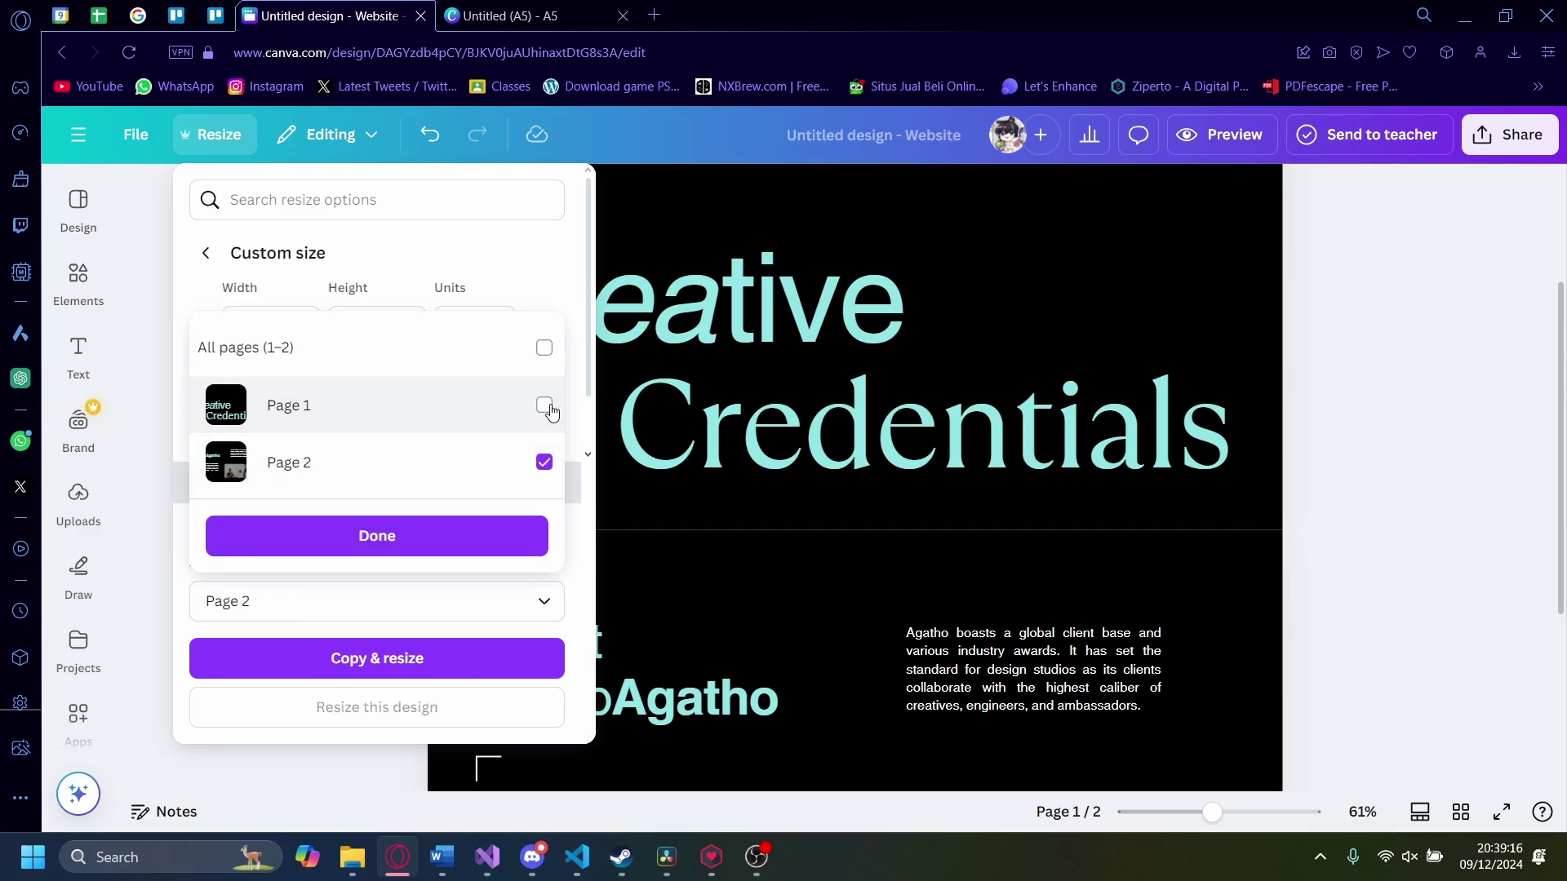
click(544, 406)
click(544, 406)
click(405, 545)
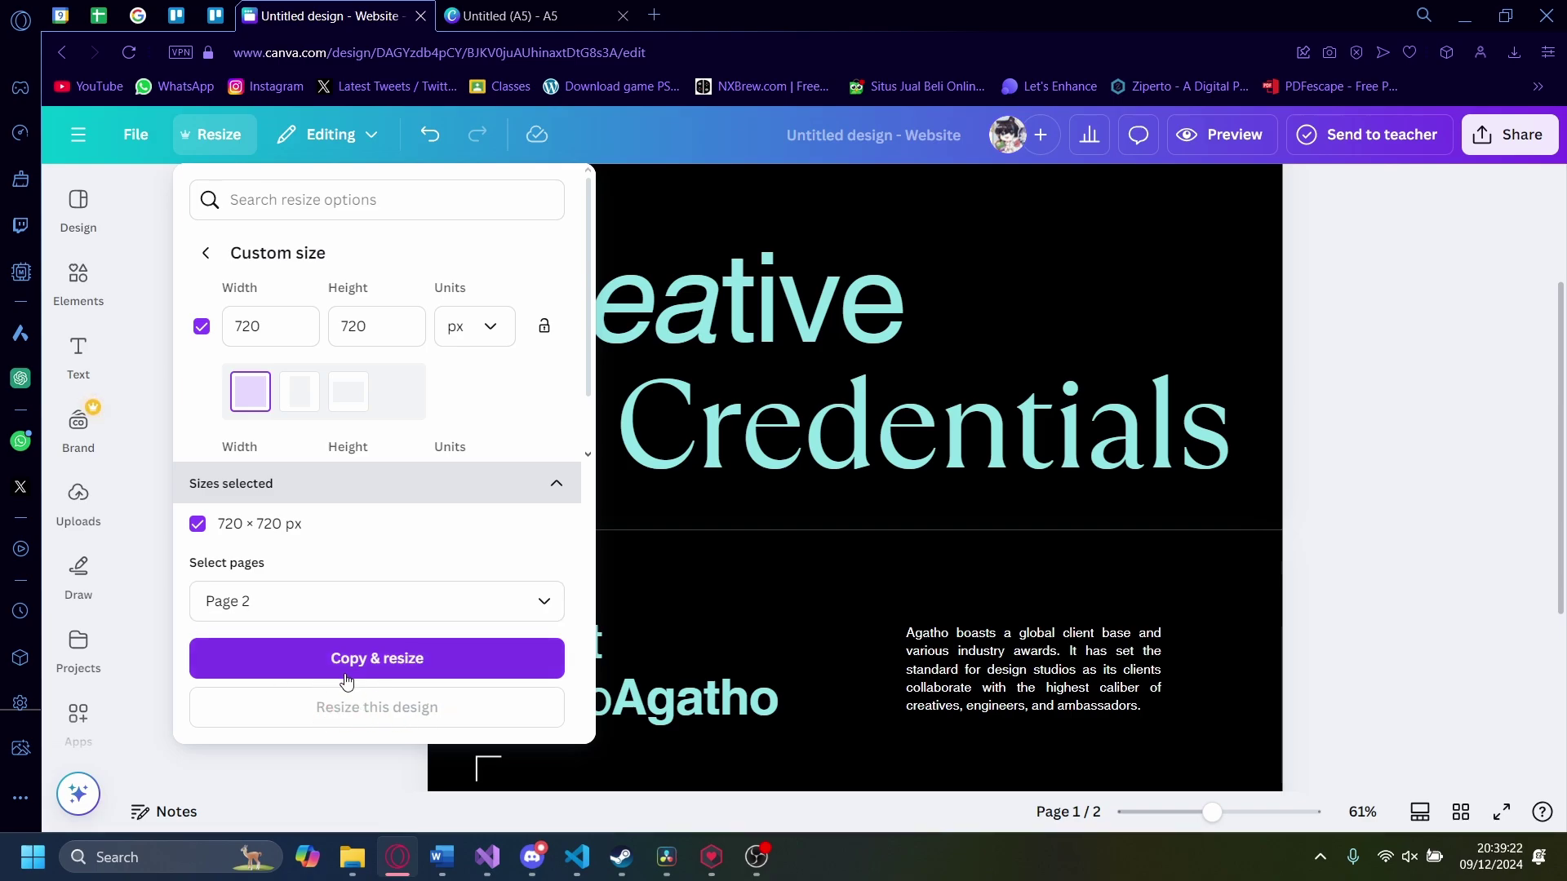
Step: Switch the page selection back to all pages
click(286, 618)
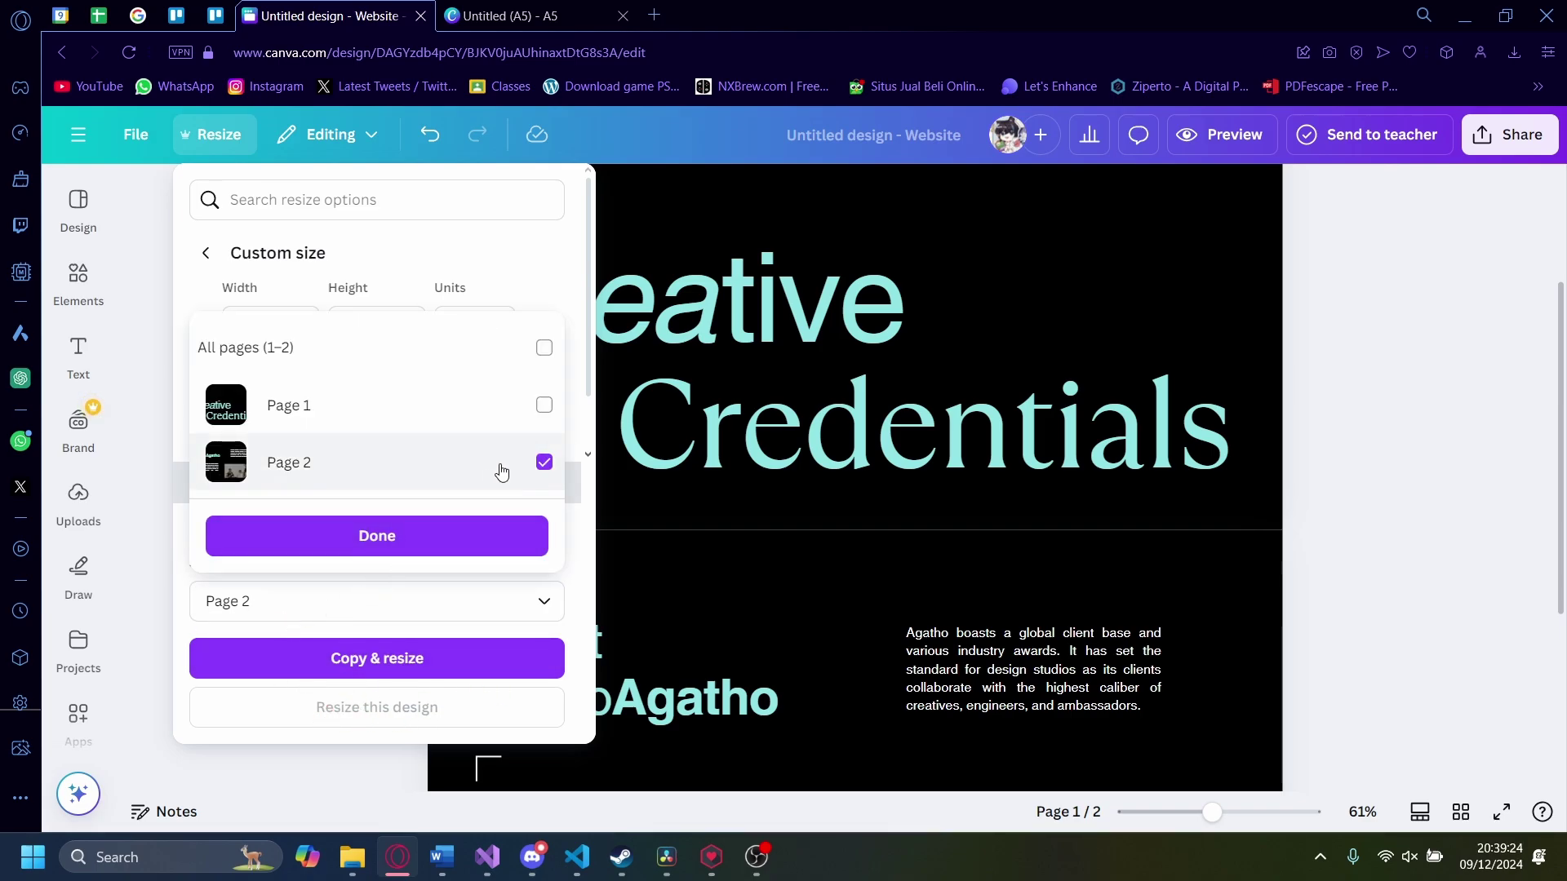
click(543, 348)
click(341, 616)
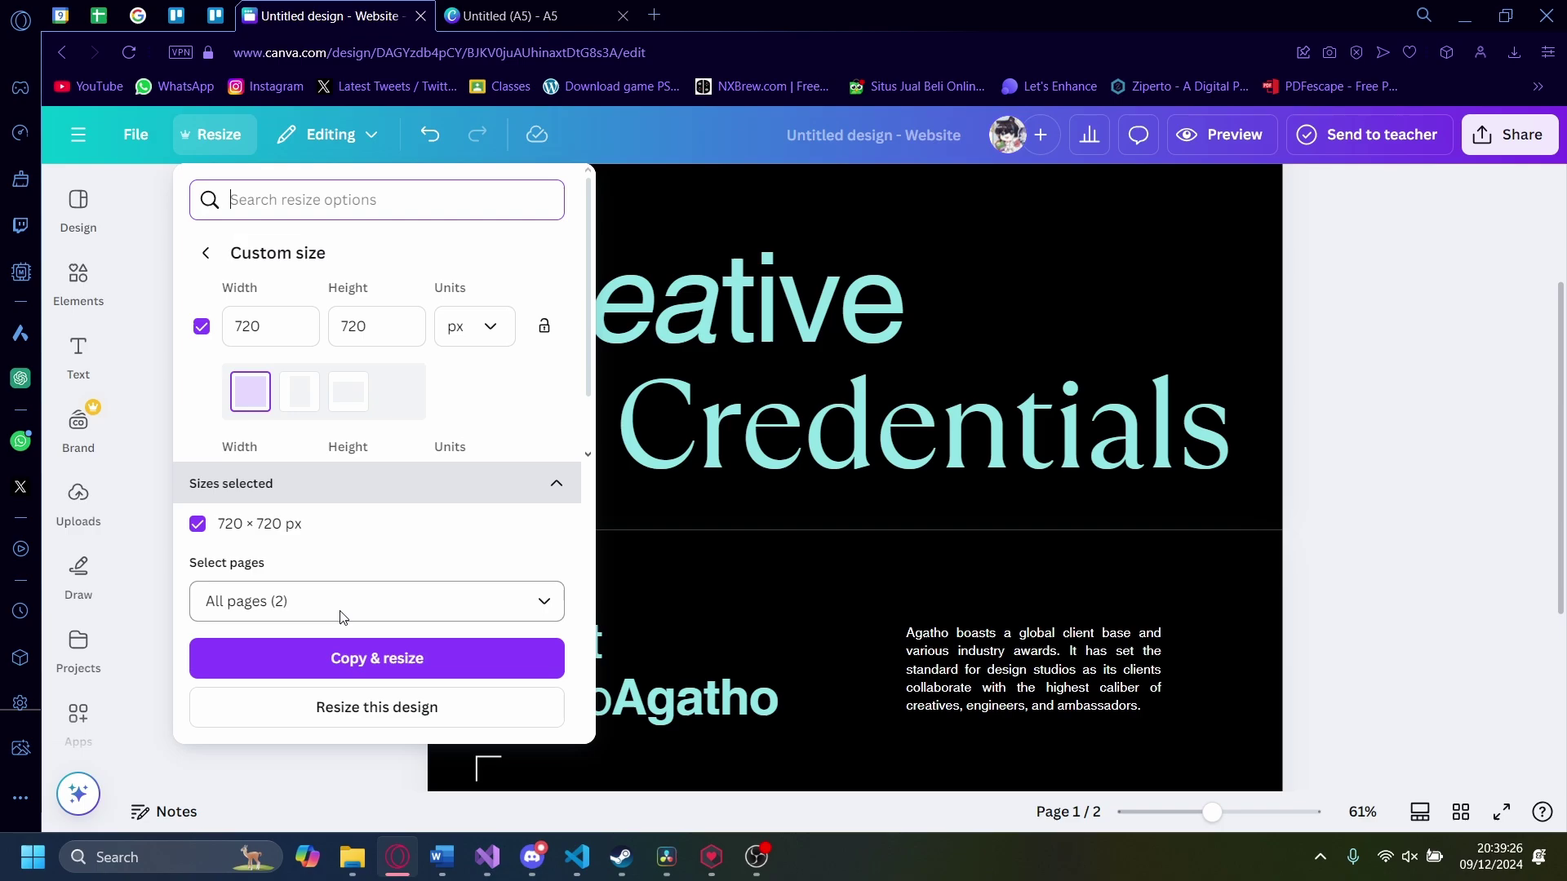
click(341, 617)
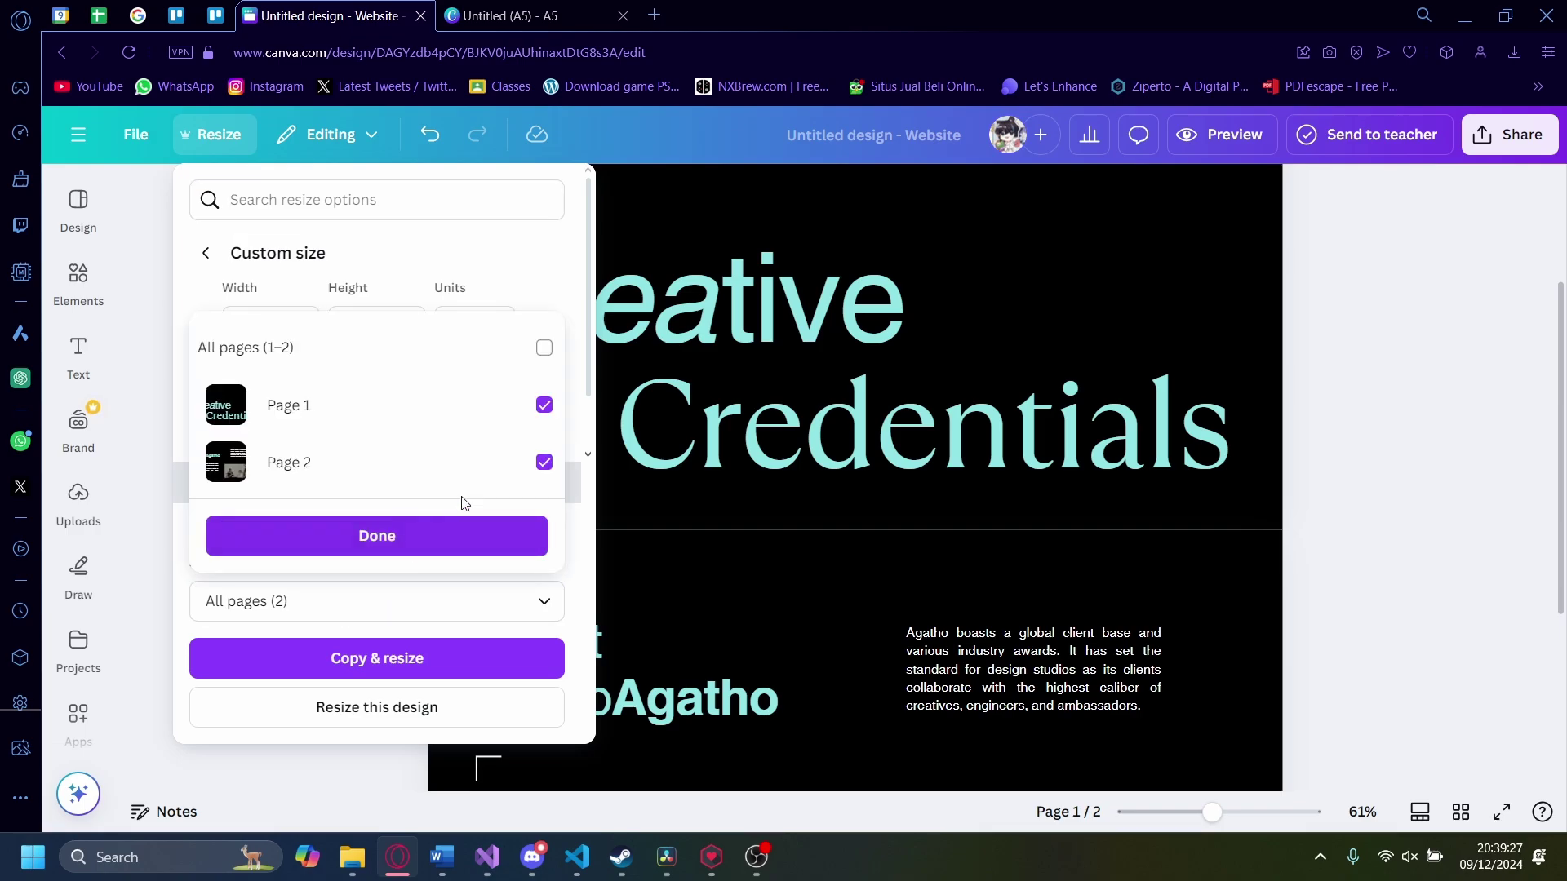
click(378, 713)
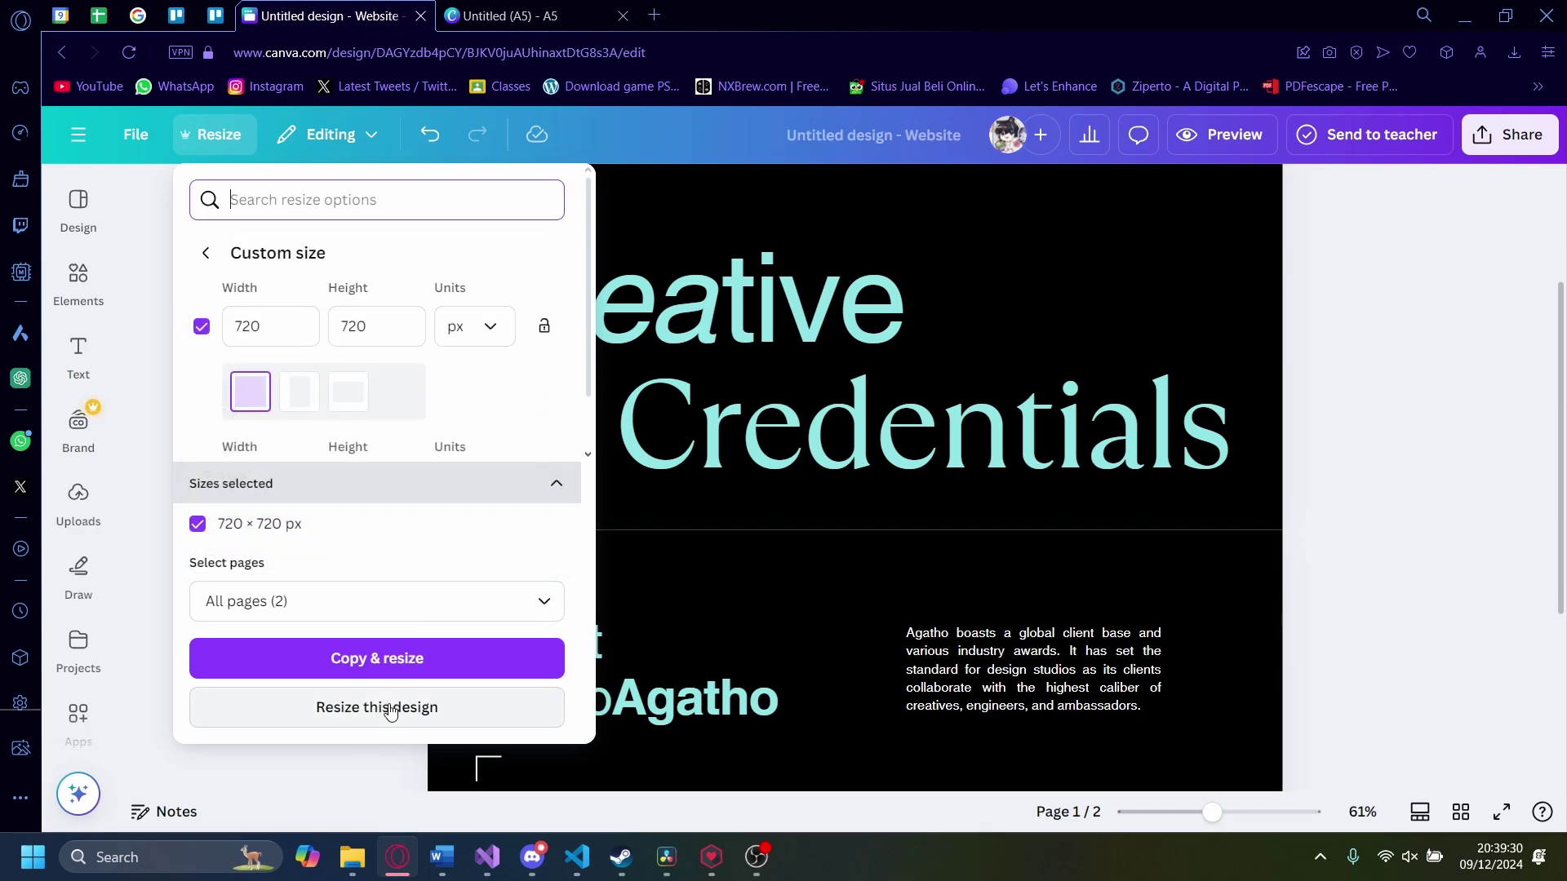
Step: Select only Page 2 again and create the 720 × 720 px copy
click(542, 602)
click(545, 406)
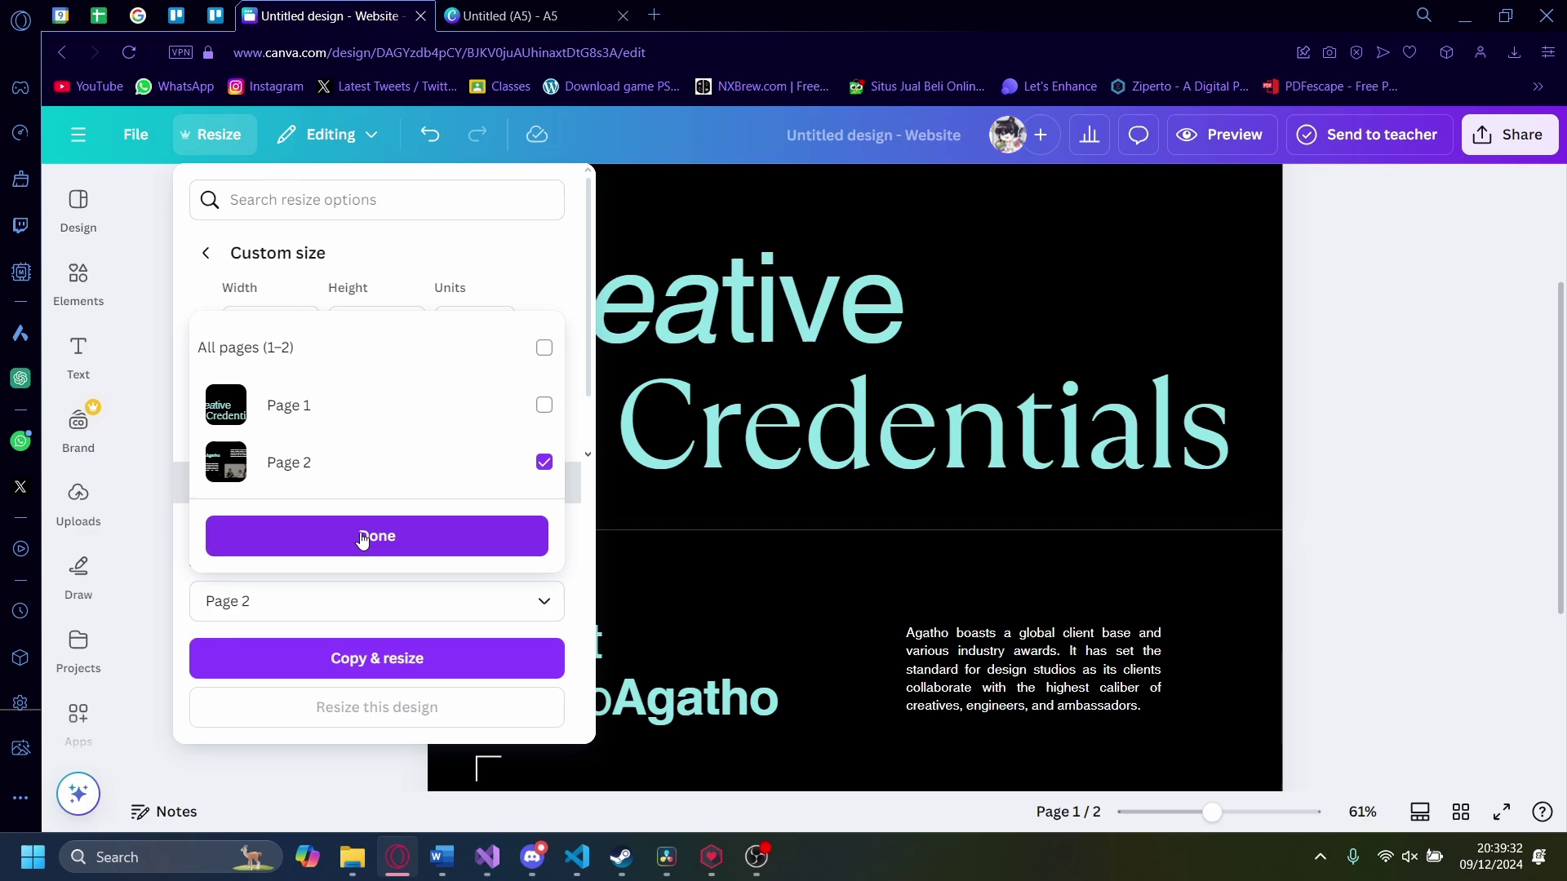
click(363, 538)
click(470, 658)
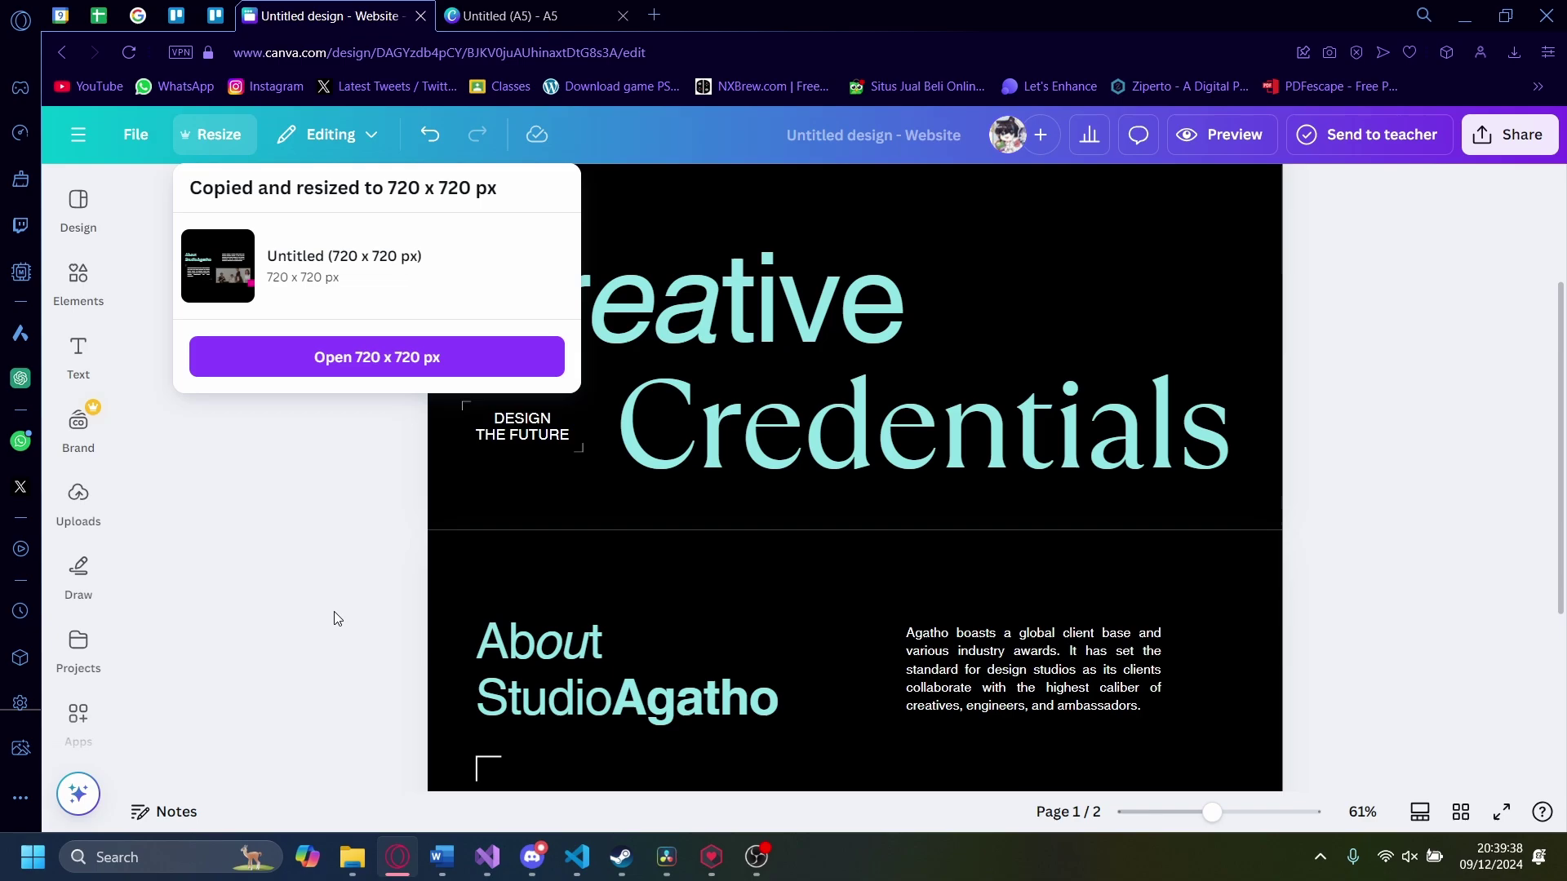
Step: Open the new 720 × 720 px copy in its own tab from the confirmation popup
click(387, 360)
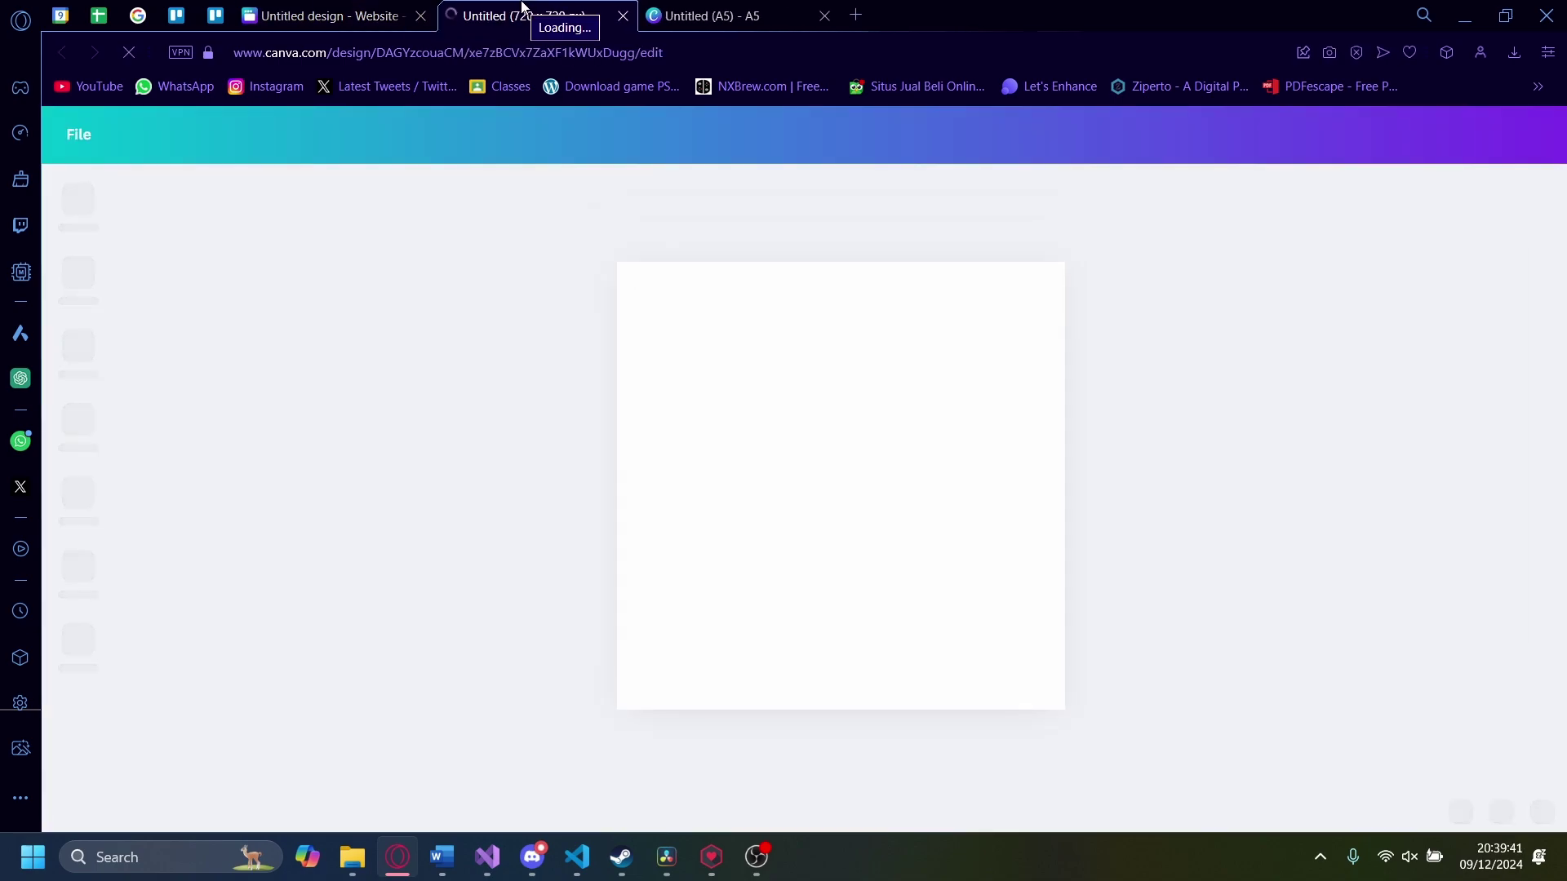